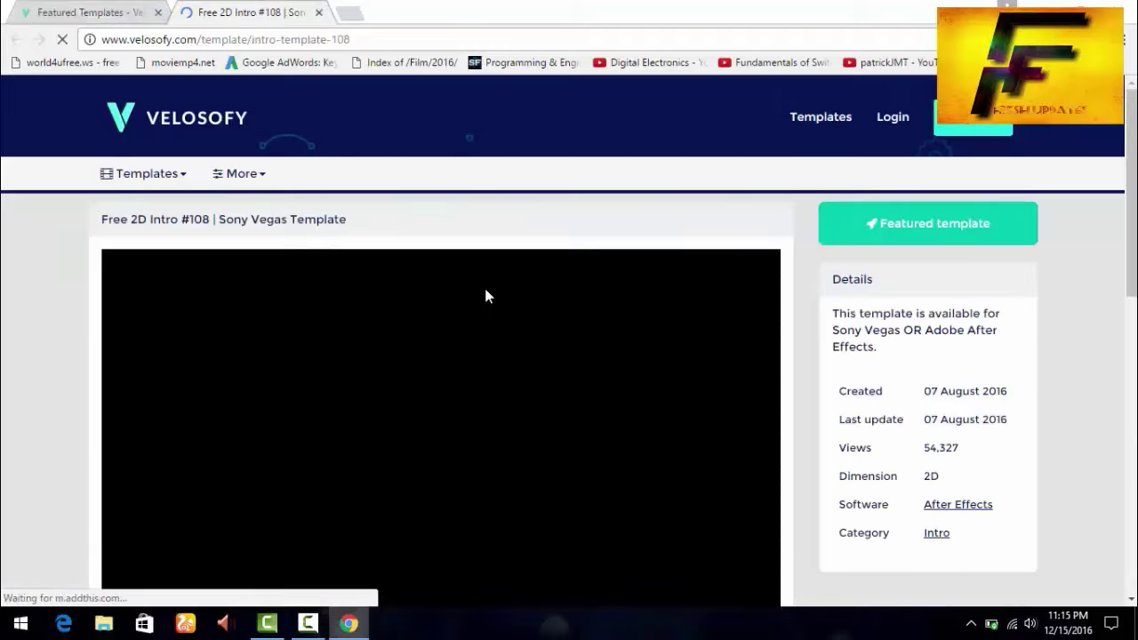
# Play the Free 2D Intro #108 preview video and skip ahead to the intro itself.
pyautogui.scroll(-2, 486, 294)
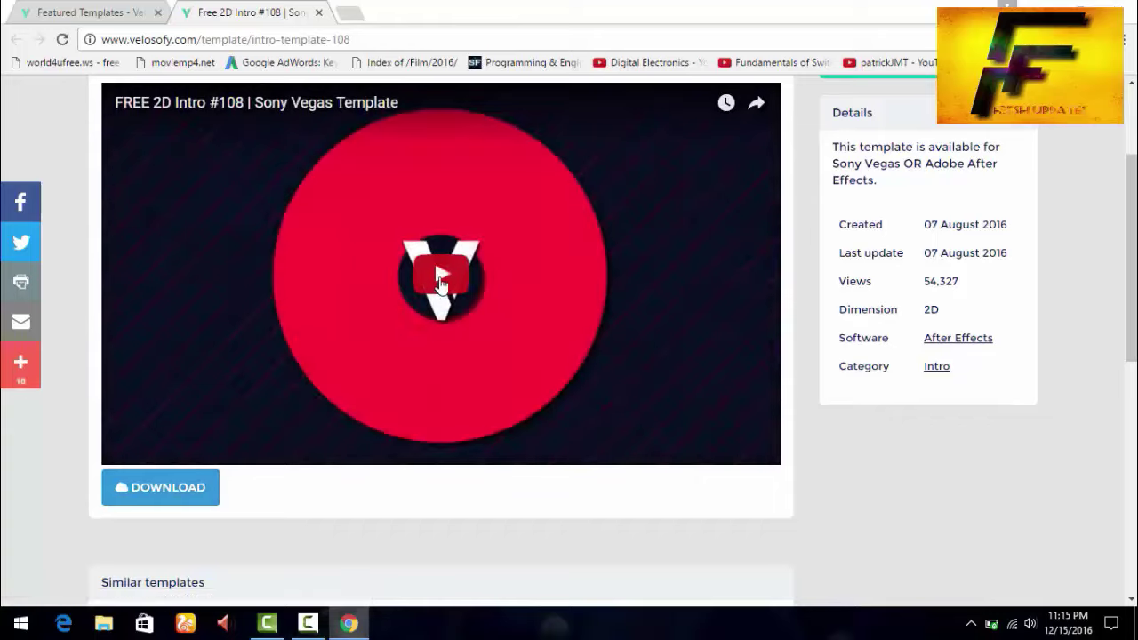
pyautogui.click(439, 283)
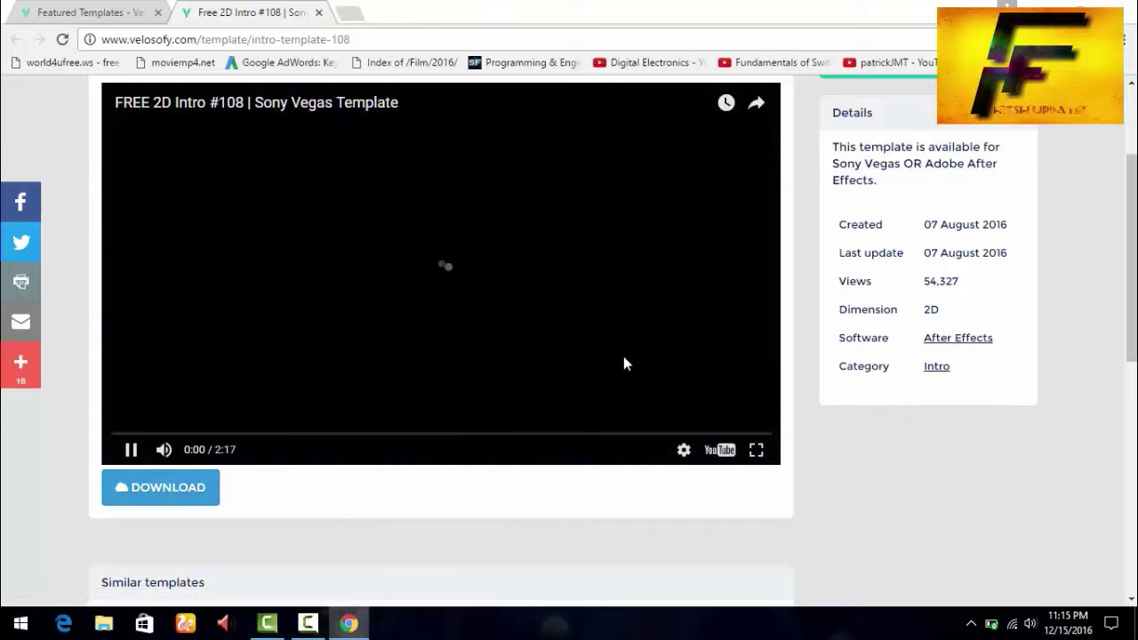
pyautogui.scroll(-2, 519, 342)
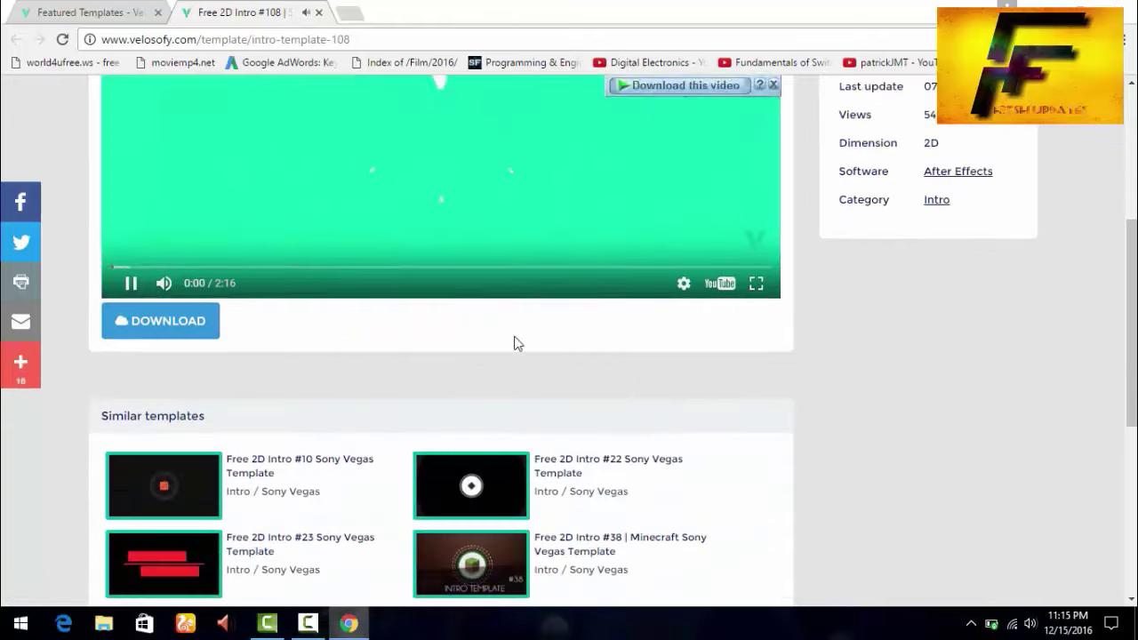
pyautogui.scroll(2, 514, 340)
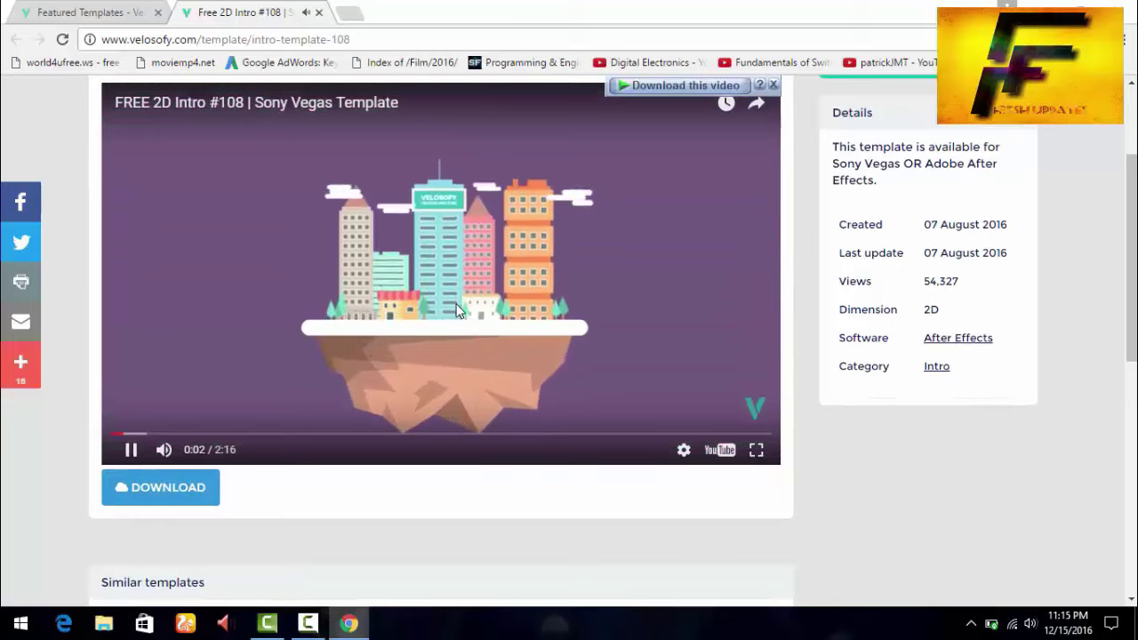
pyautogui.click(155, 435)
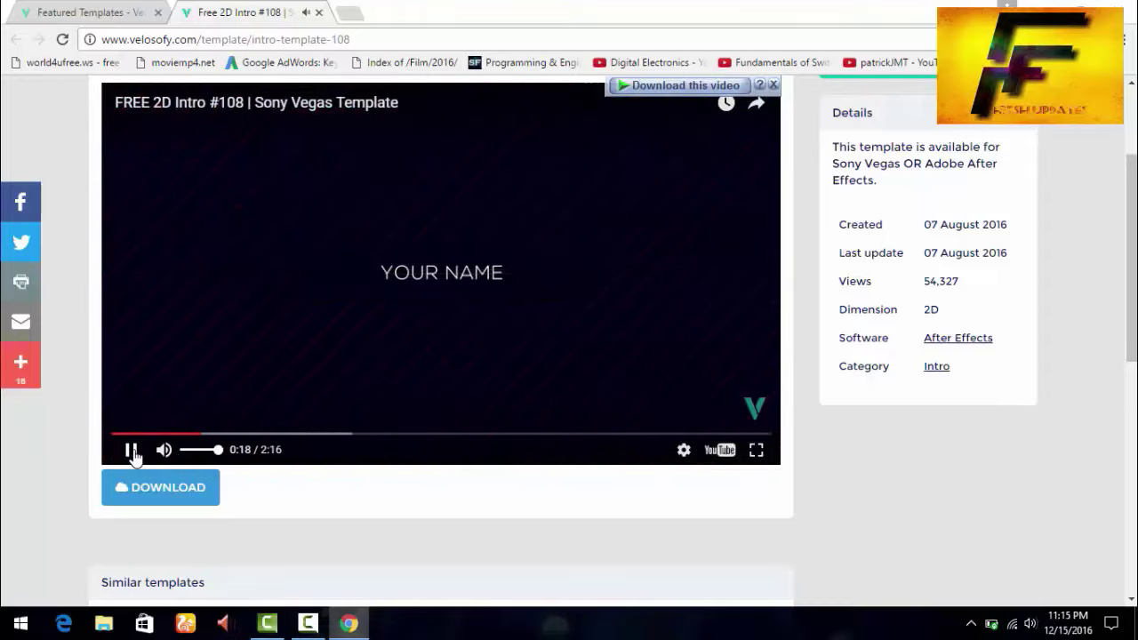
# Go to the download page of Free 2D Intro #108 and choose the Sony Vegas version.
pyautogui.click(171, 500)
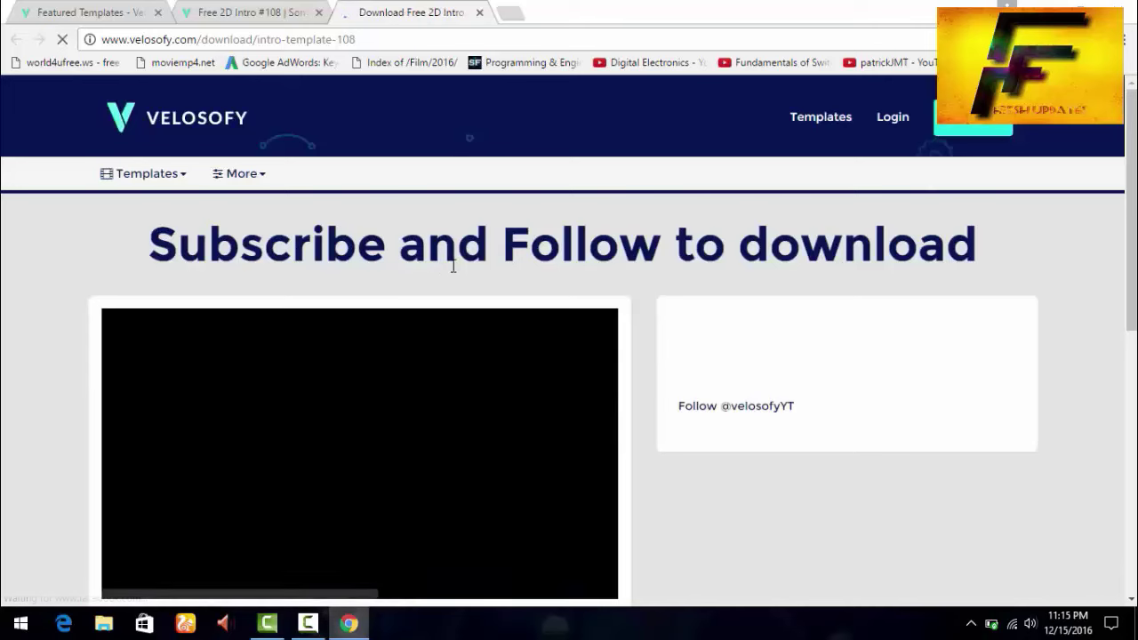
pyautogui.scroll(-3, 579, 313)
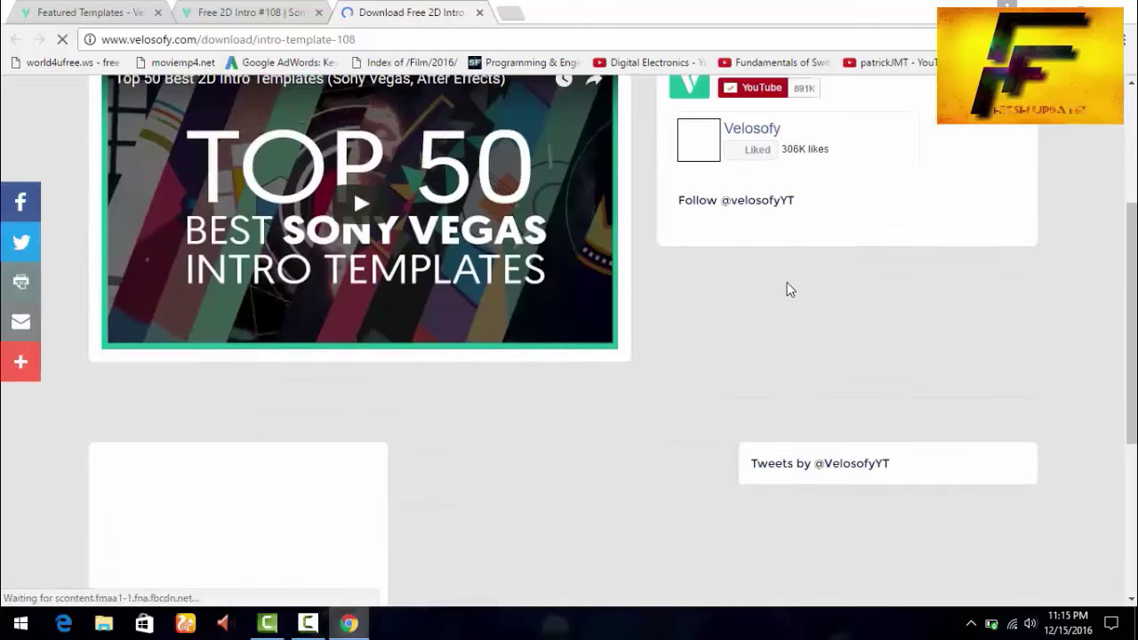
pyautogui.scroll(1, 747, 283)
pyautogui.scroll(-3, 711, 267)
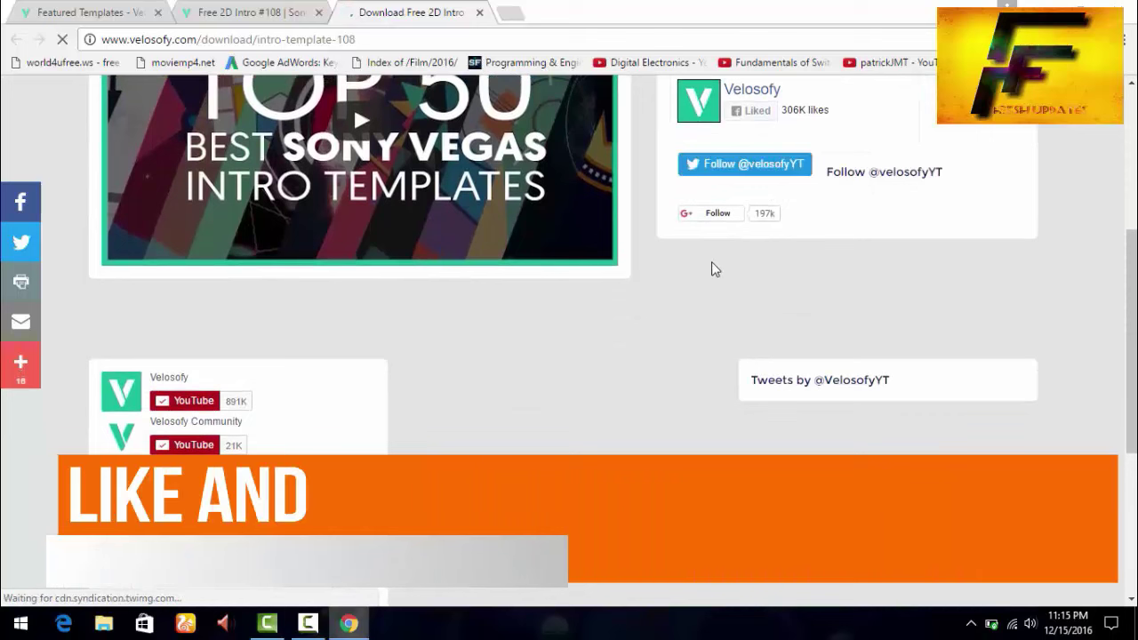
pyautogui.scroll(3, 708, 279)
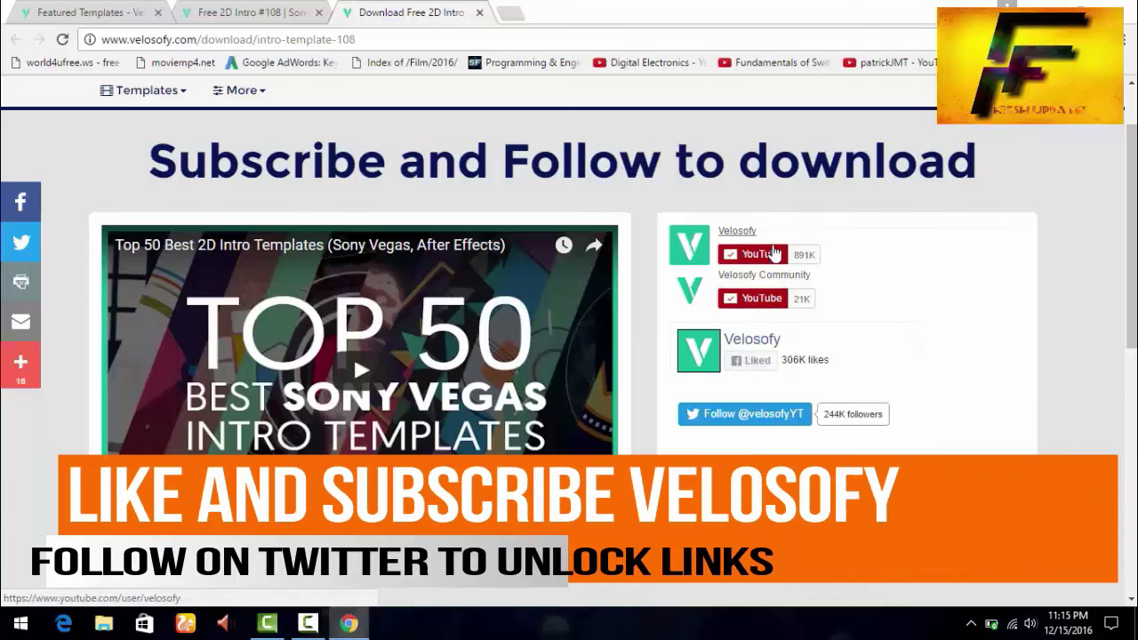
pyautogui.scroll(-1, 845, 356)
pyautogui.scroll(-5, 650, 241)
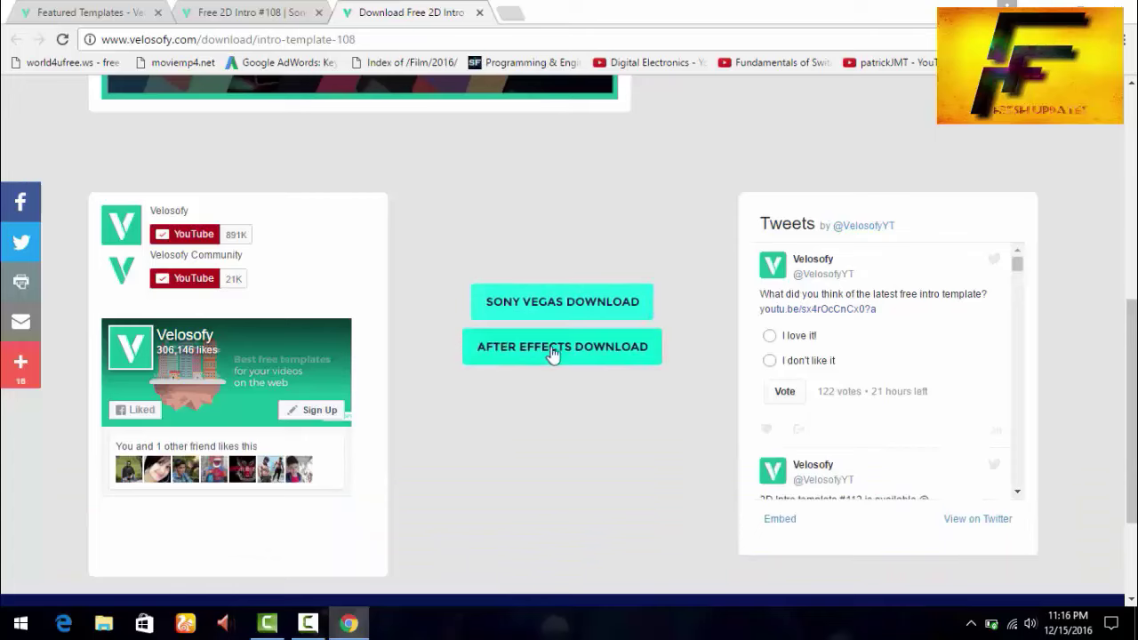
pyautogui.click(594, 309)
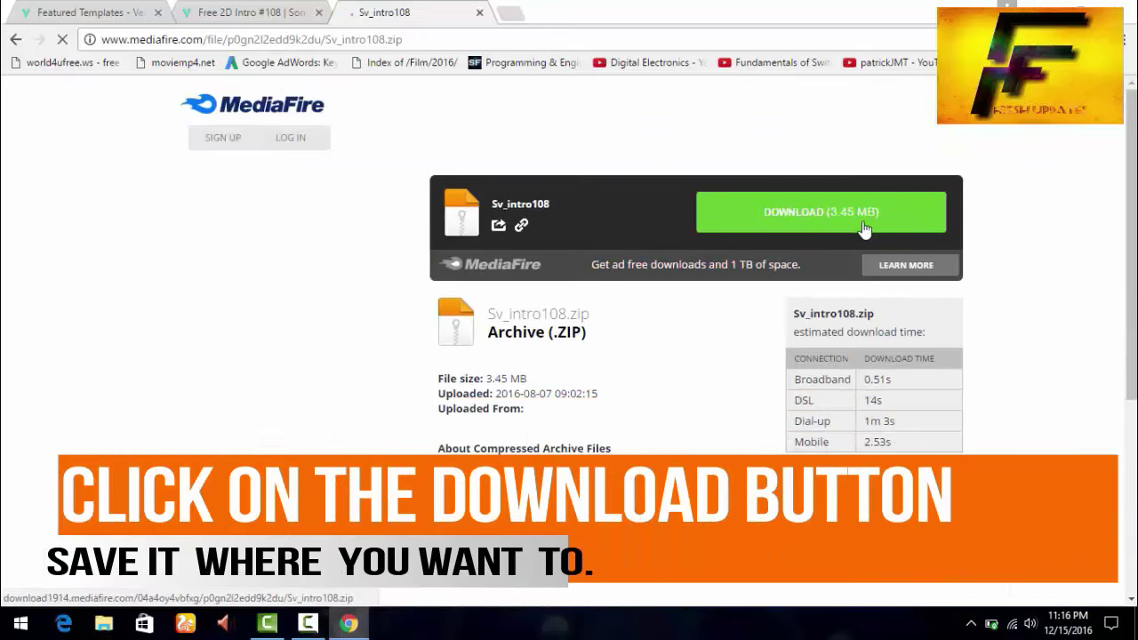
# Request the Sv_intro108.zip download from MediaFire, cancel it and close the browser.
pyautogui.click(837, 224)
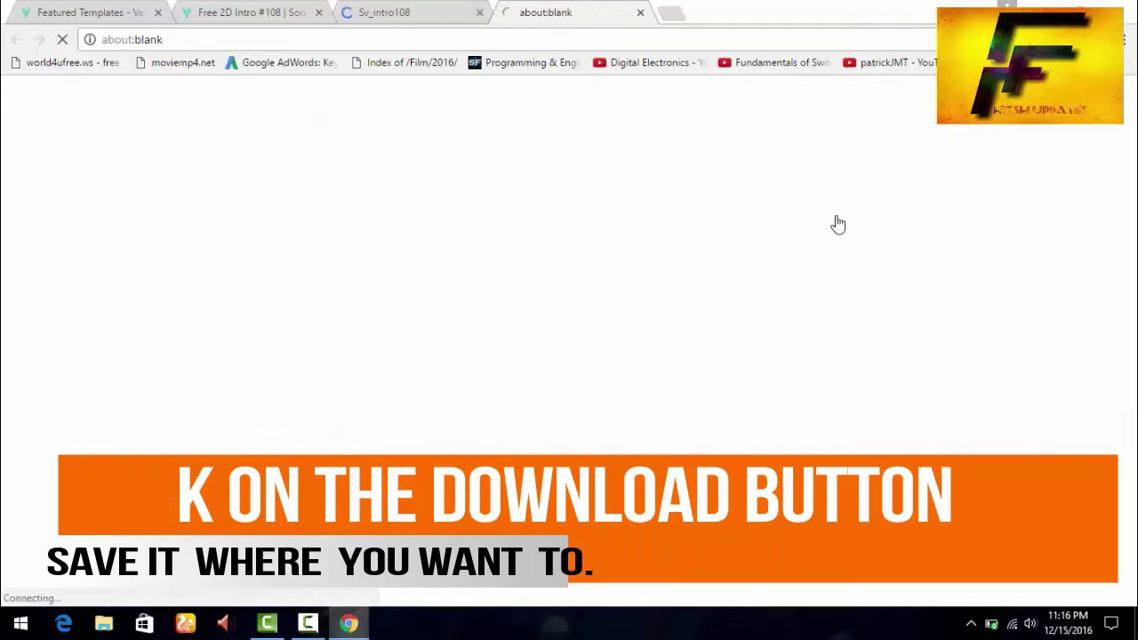
pyautogui.click(640, 12)
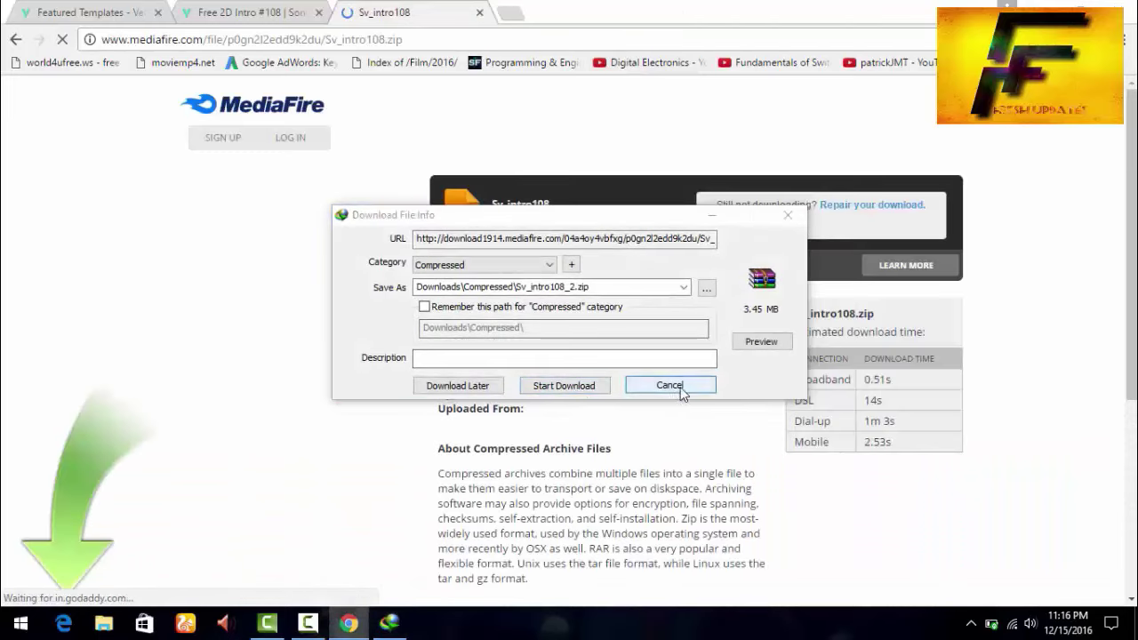
pyautogui.click(673, 388)
pyautogui.click(612, 383)
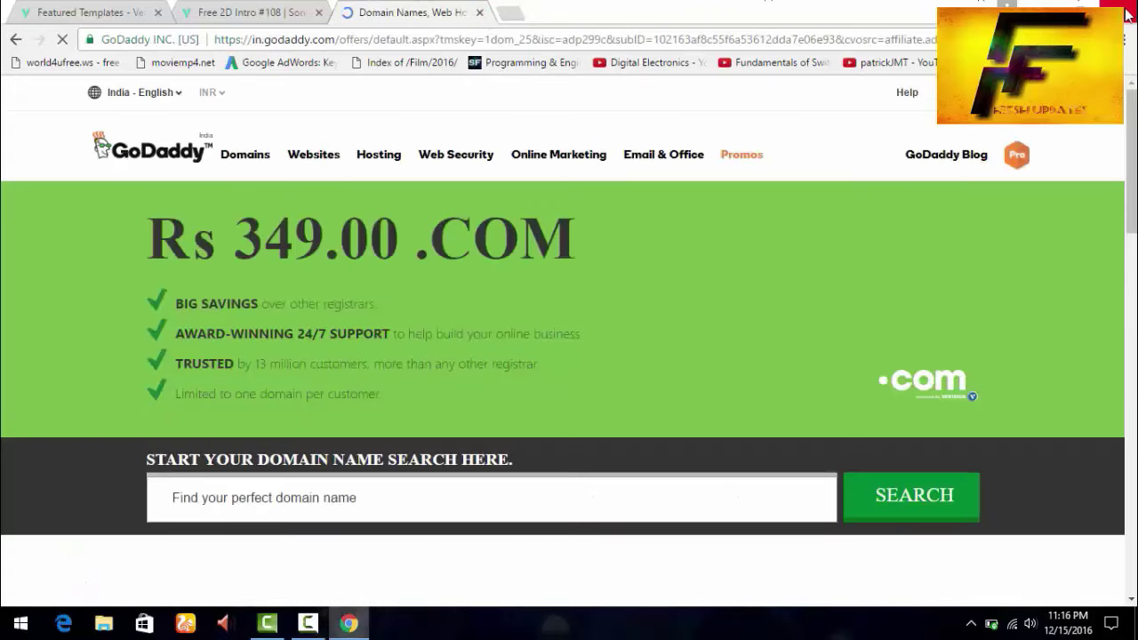
pyautogui.click(1128, 12)
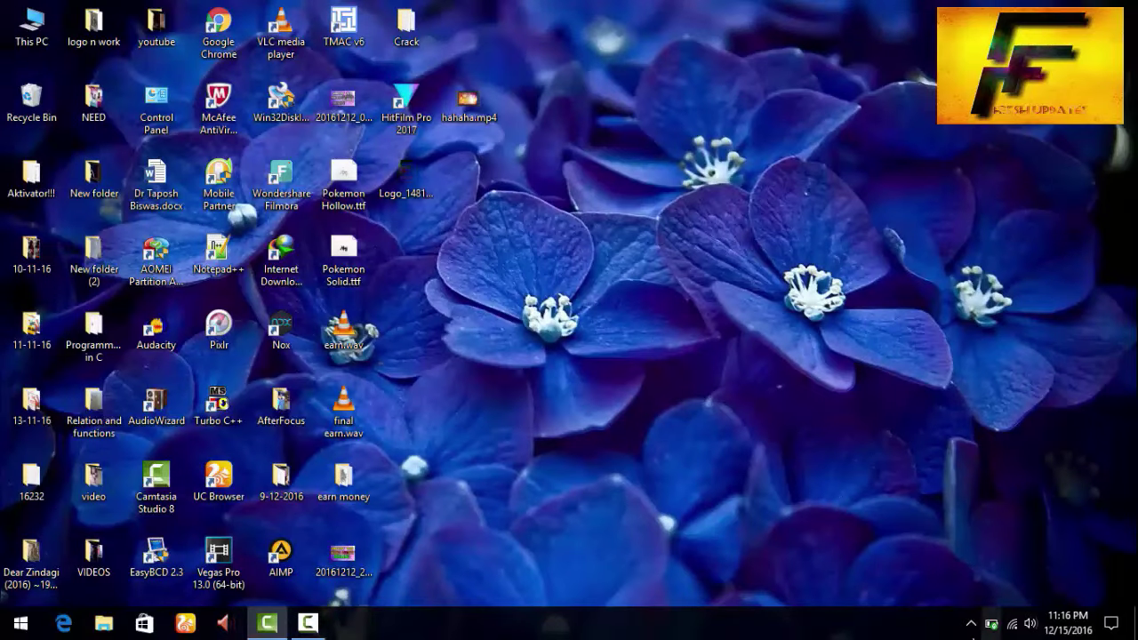
# Open Internet Download Manager and list the finished downloads in the Compressed category.
pyautogui.click(971, 623)
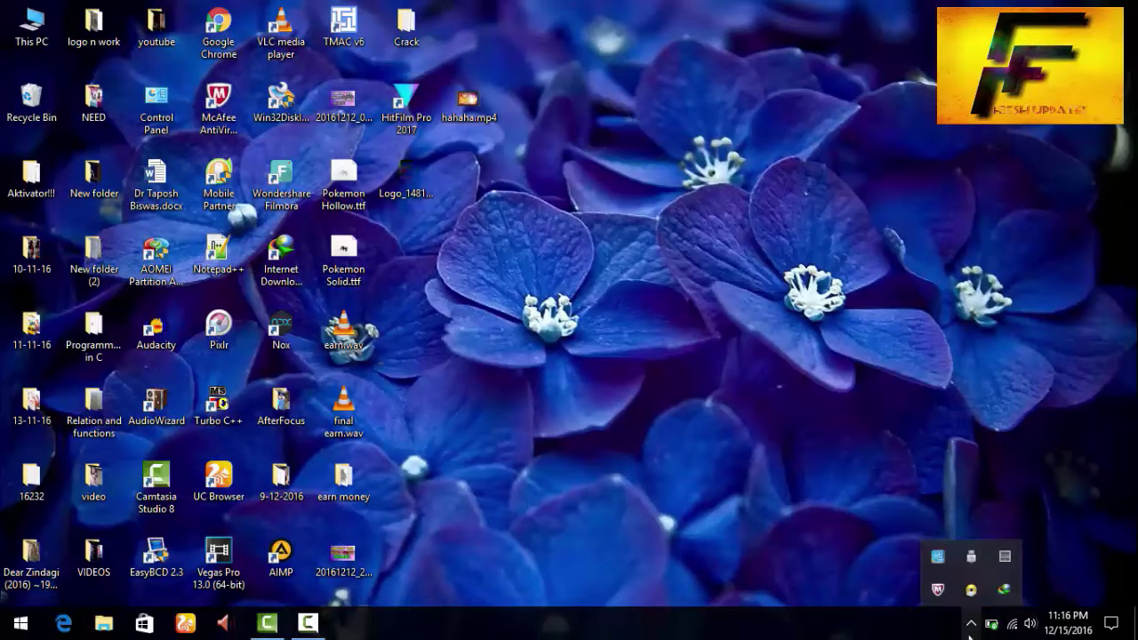
pyautogui.doubleClick(1003, 591)
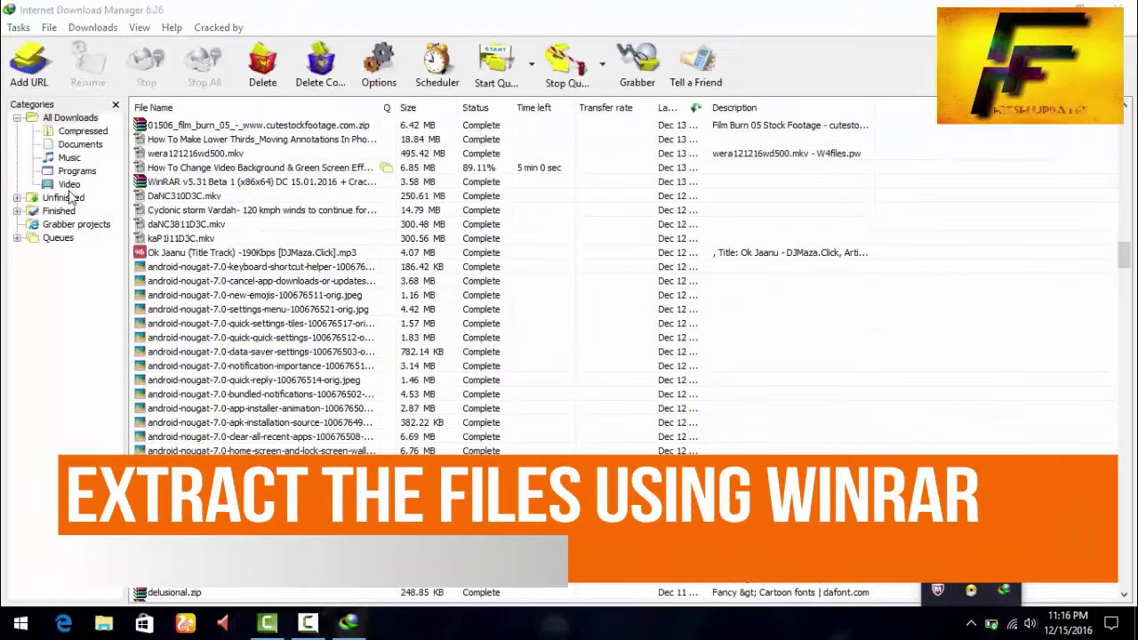
pyautogui.click(17, 211)
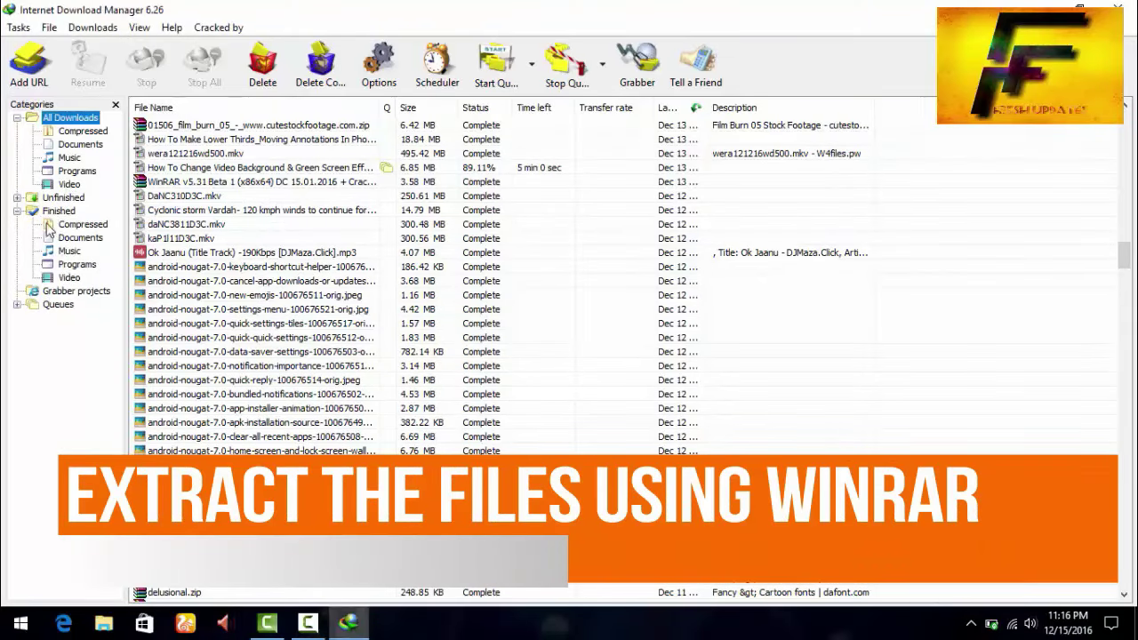
pyautogui.click(83, 224)
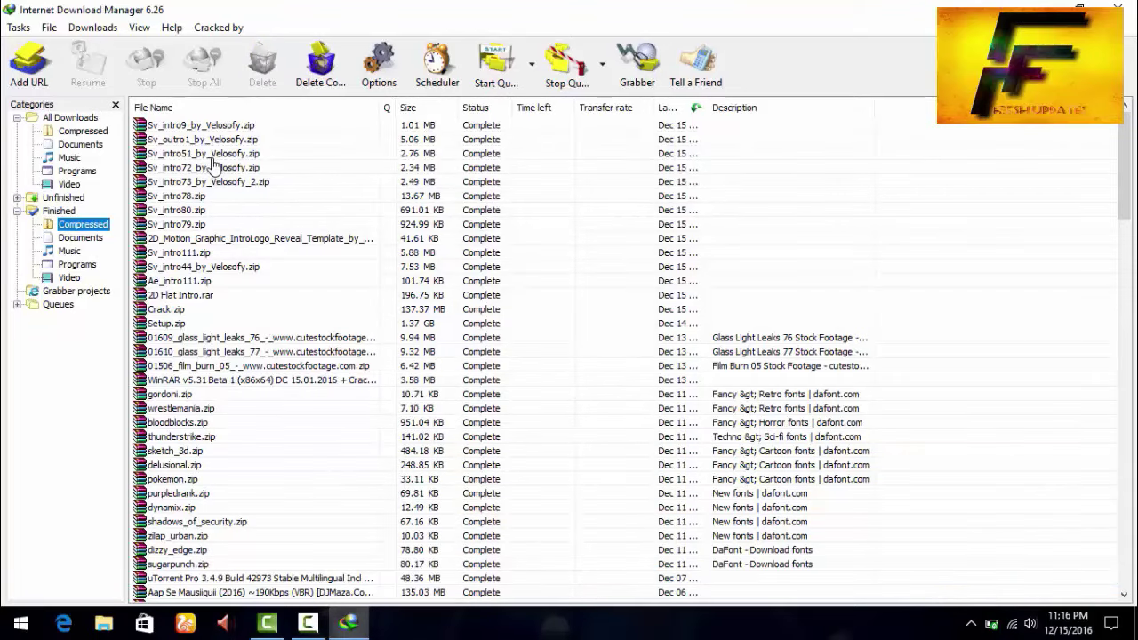
# Open Sv_intro51_by_Velosofy.zip in WinRAR and choose the Desktop as its extraction destination.
pyautogui.rightClick(213, 155)
pyautogui.click(253, 167)
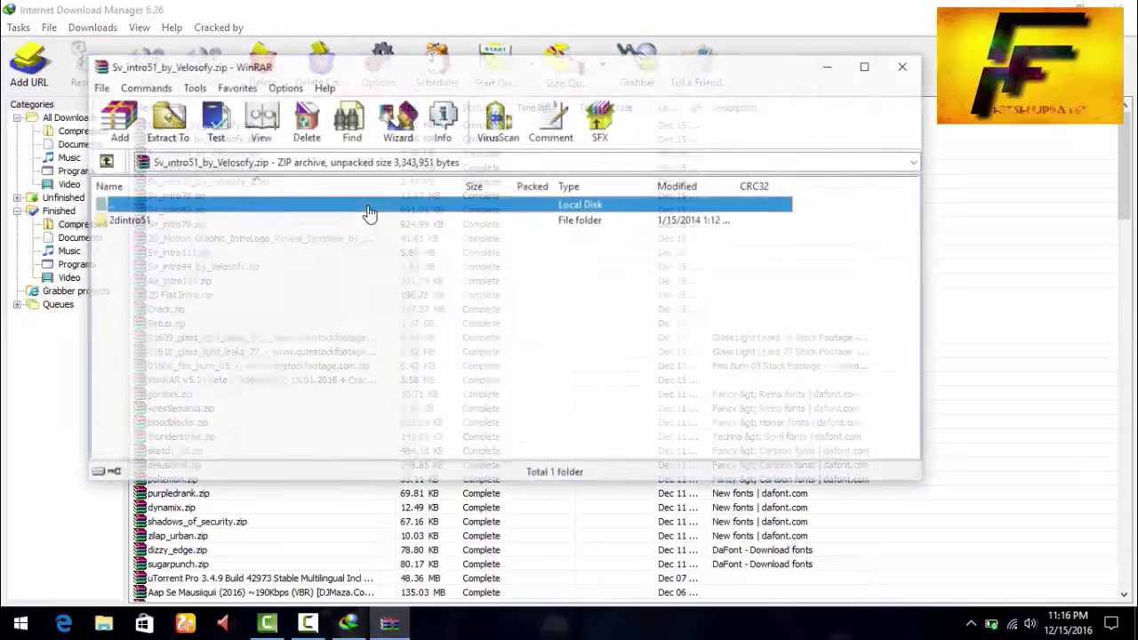
pyautogui.click(165, 120)
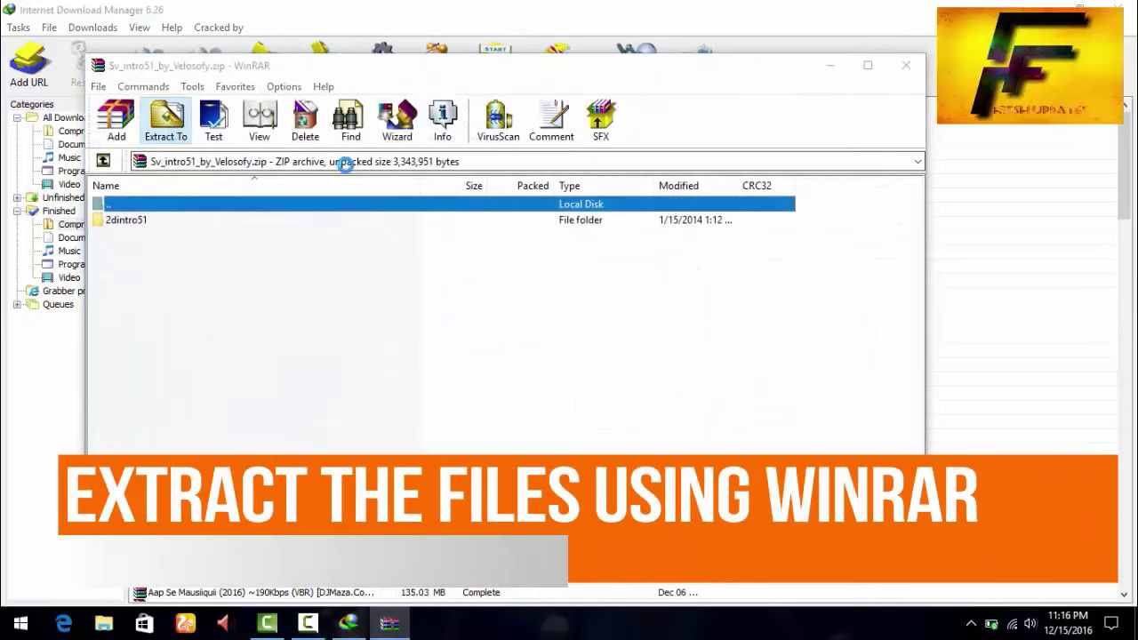
pyautogui.click(542, 181)
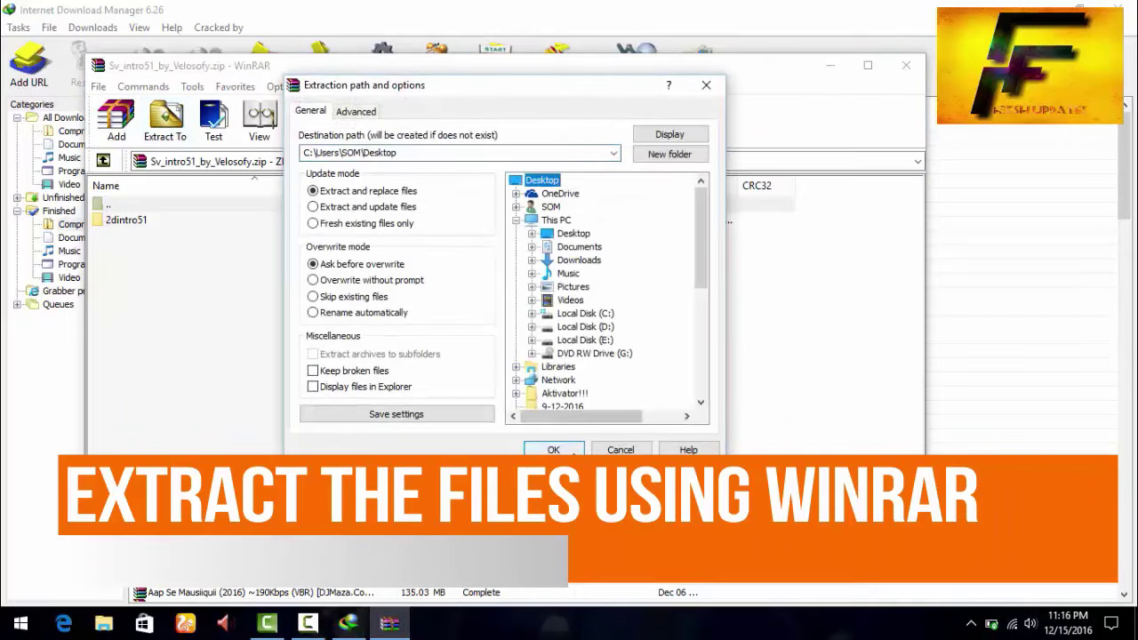
# Extract the archive into a new Desktop folder named intro, and clear the WinRAR and download manager windows from the screen.
pyautogui.click(674, 156)
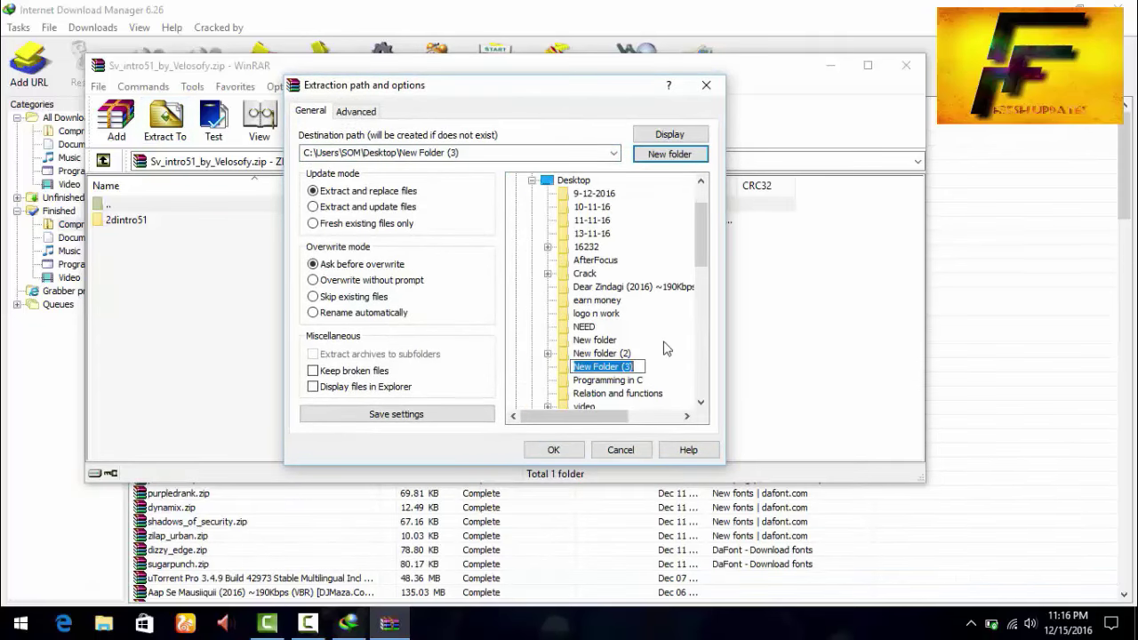
pyautogui.write('intro')
pyautogui.press('Return')
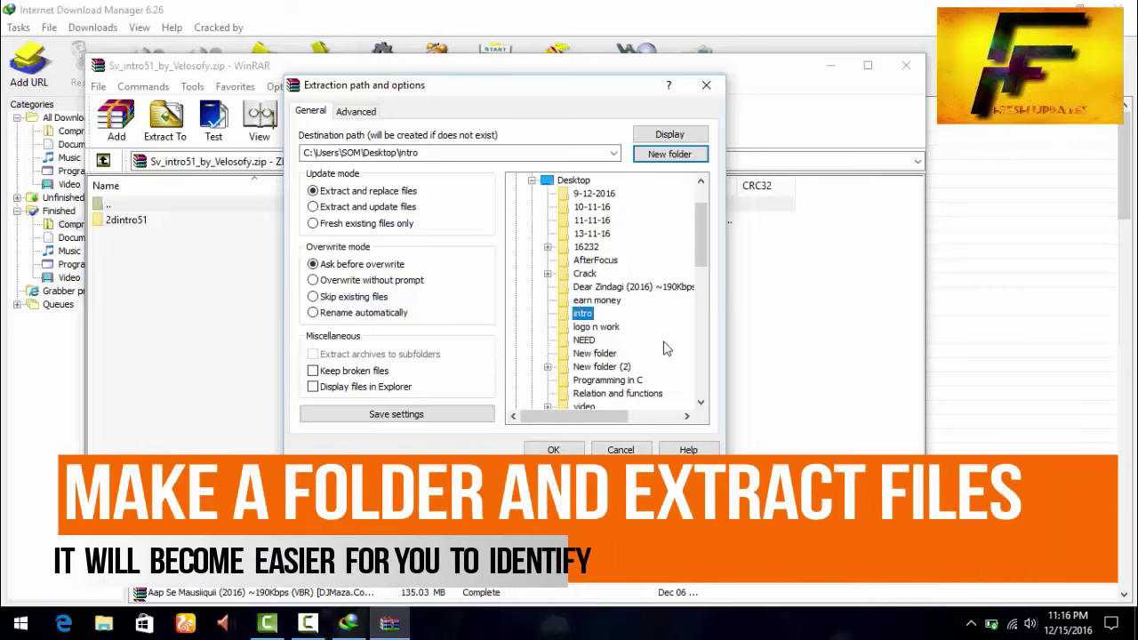
pyautogui.press('Return')
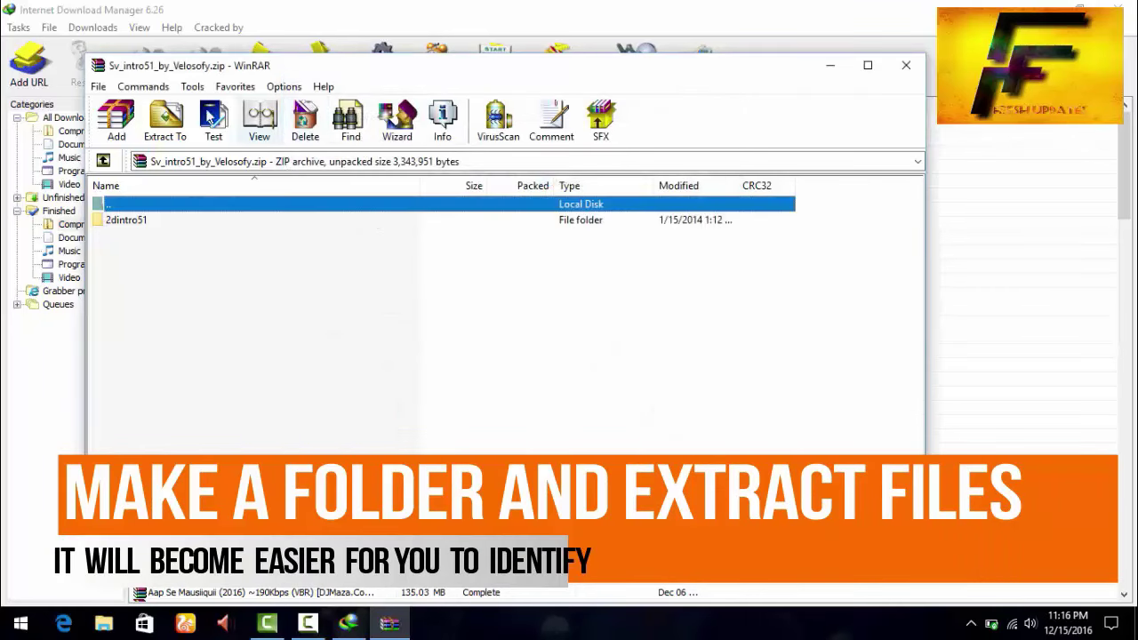
pyautogui.click(906, 65)
pyautogui.click(1059, 4)
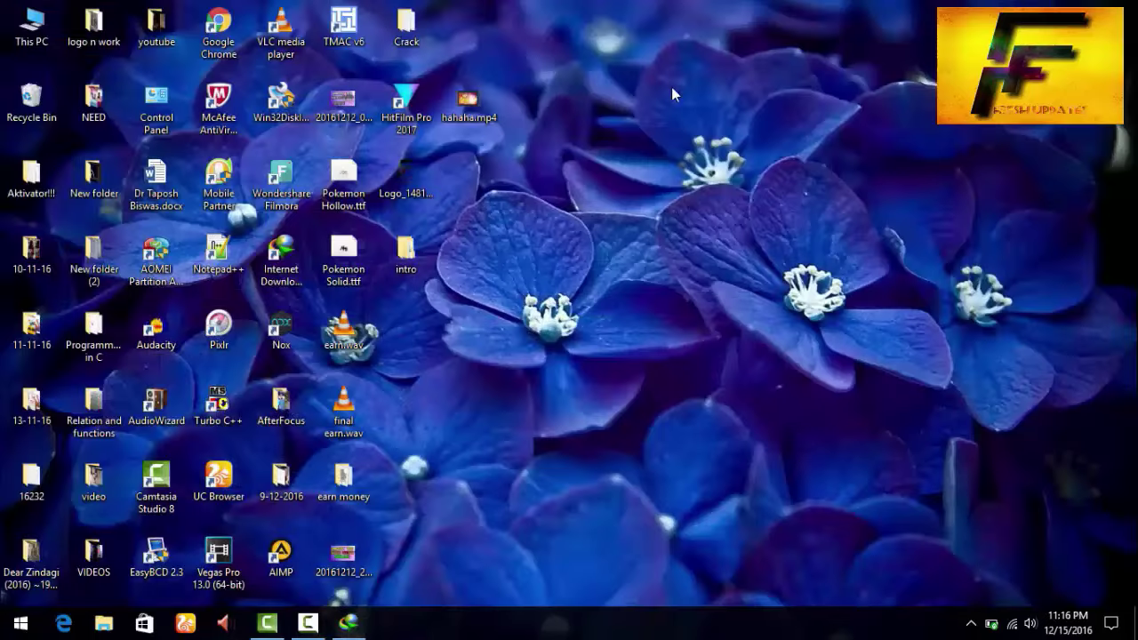
# Open the project file OpenThis.veg from the 2dintro51 subfolder of the intro folder on the Desktop in Vegas Pro.
pyautogui.doubleClick(406, 254)
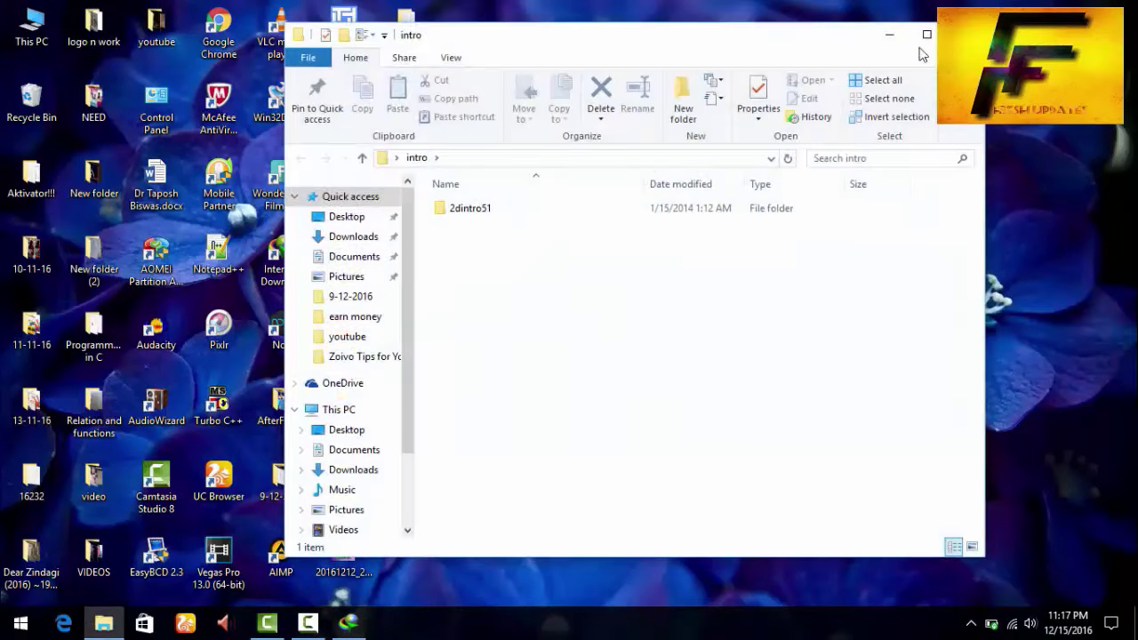
pyautogui.click(927, 34)
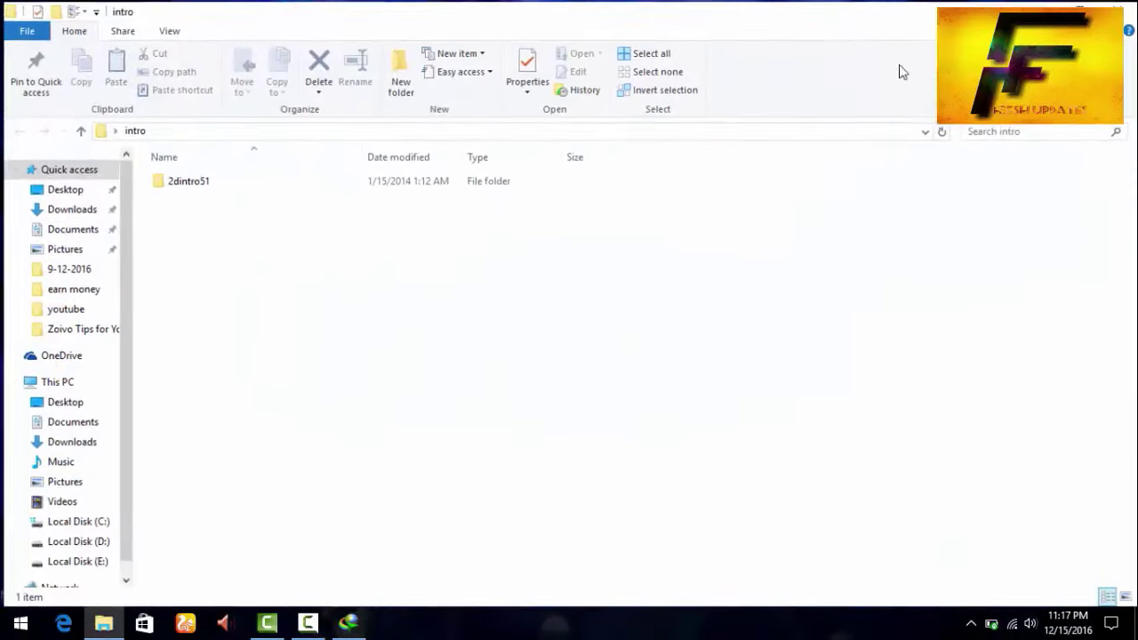
pyautogui.doubleClick(185, 182)
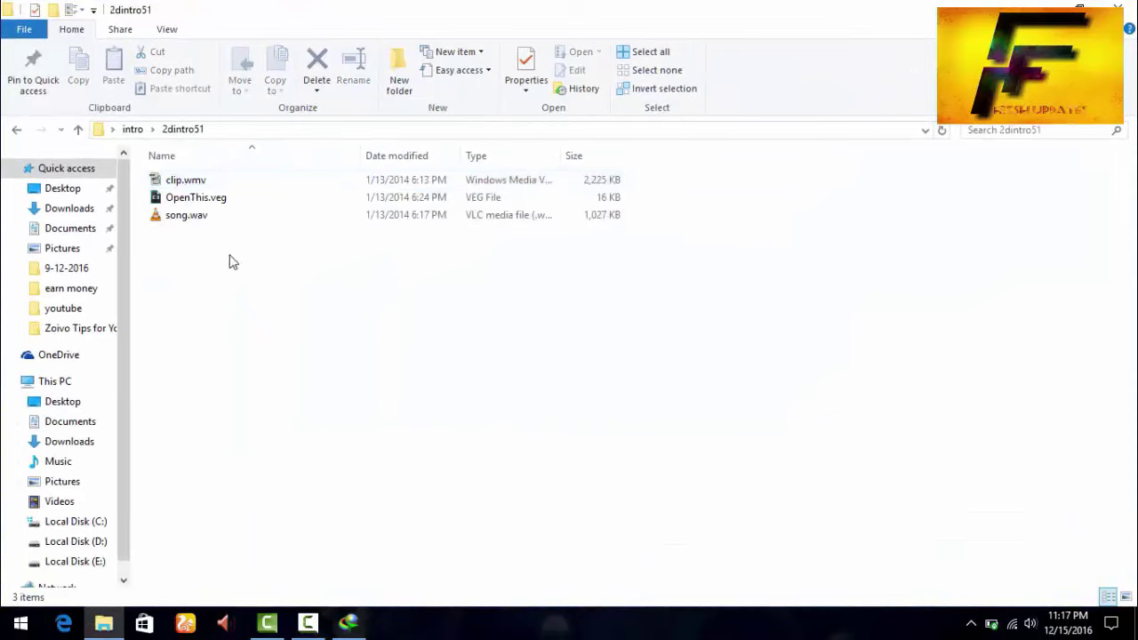
pyautogui.click(212, 204)
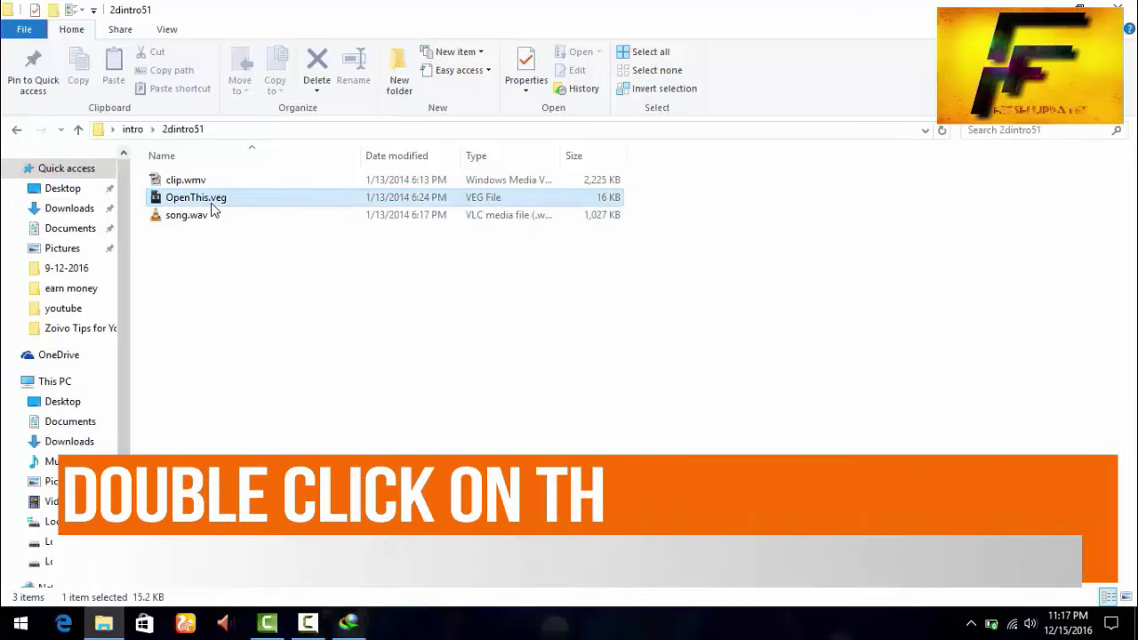
pyautogui.rightClick(211, 209)
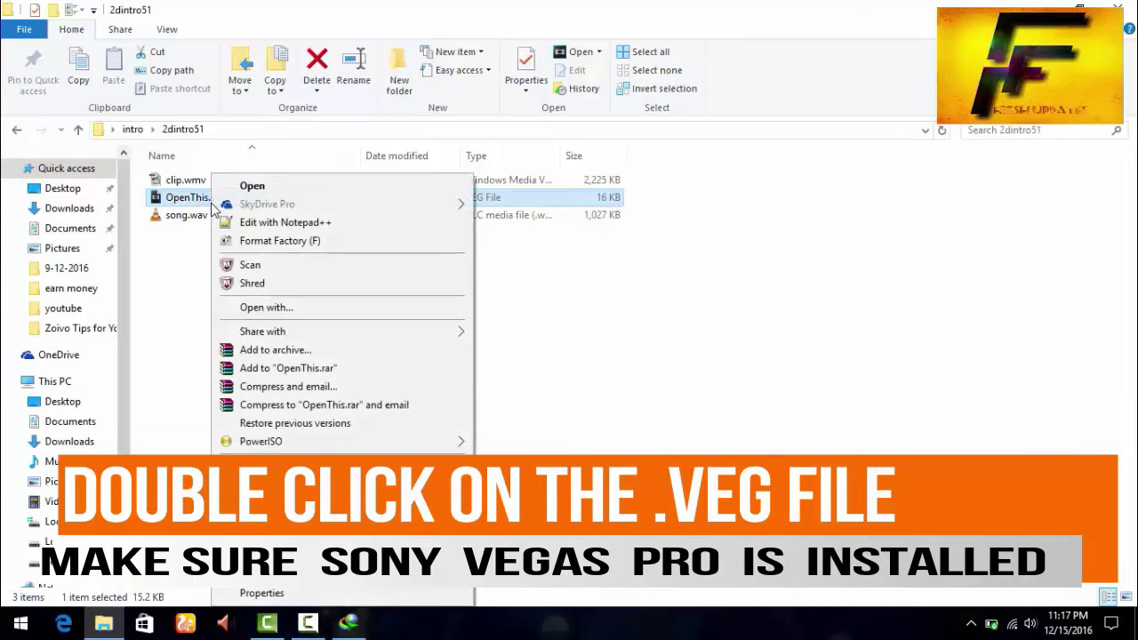
pyautogui.click(258, 185)
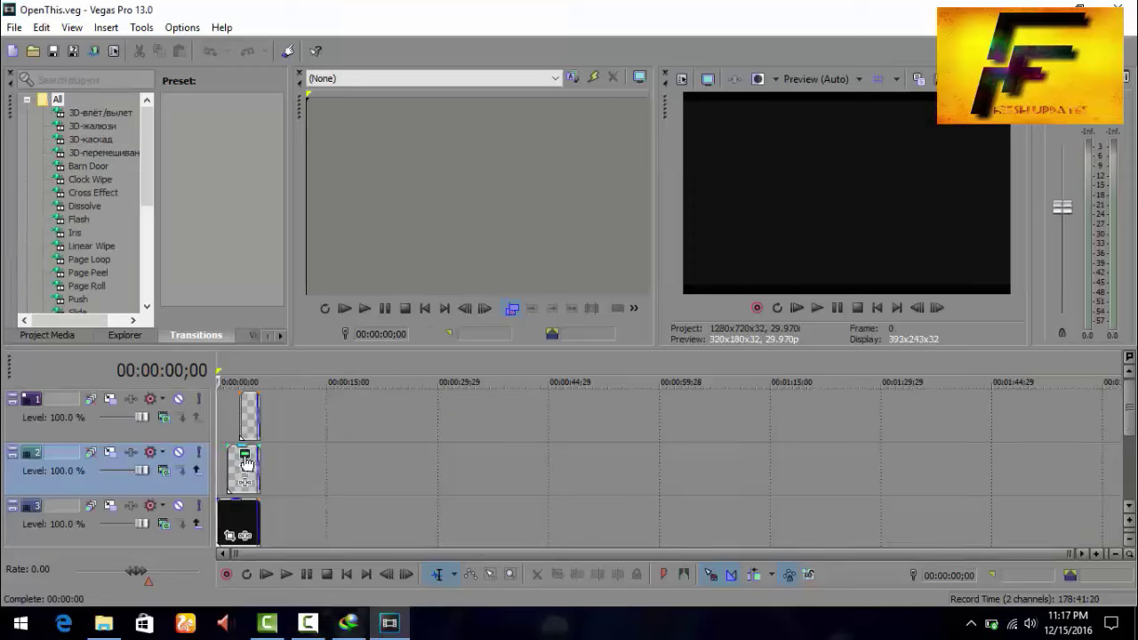
# Play the intro project in the video preview to review its animation and placeholder texts.
pyautogui.click(816, 308)
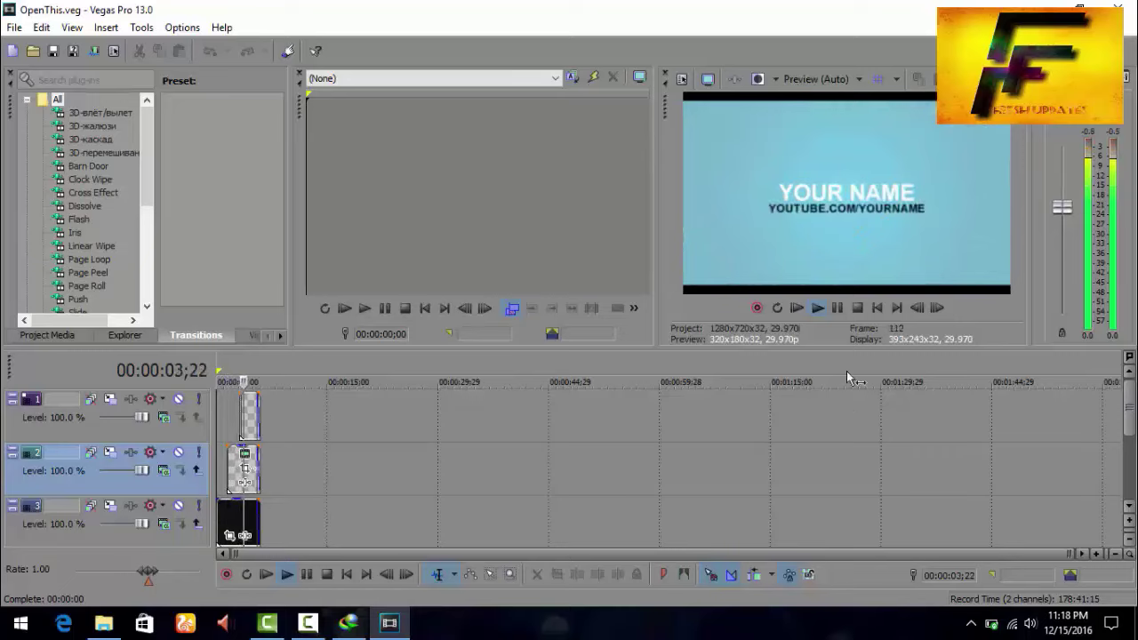
pyautogui.click(836, 309)
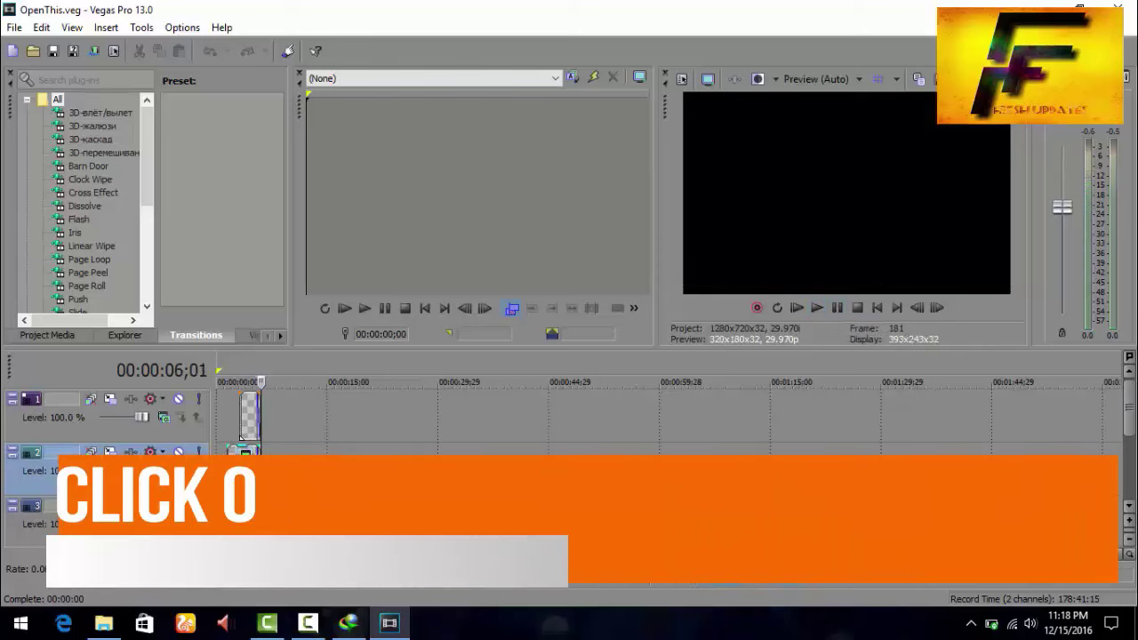
# Replace the YOUR NAME text on track 2 with FRESH UPDATES under the preset neww, and play the intro from the start.
pyautogui.click(246, 455)
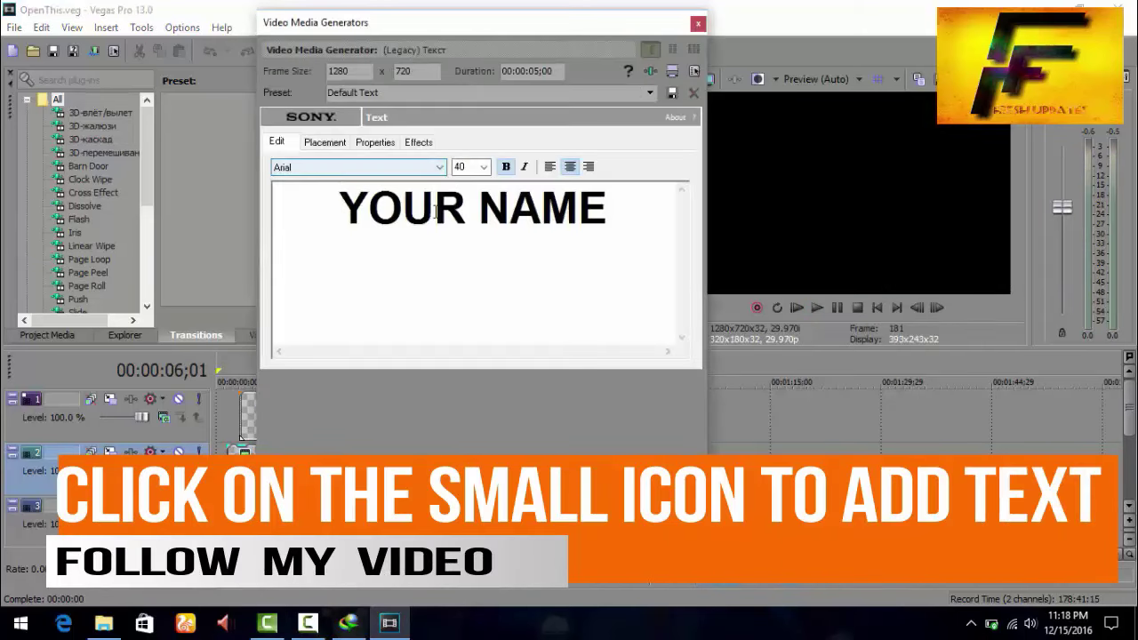
pyautogui.moveTo(625, 214); pyautogui.dragTo(249, 205)
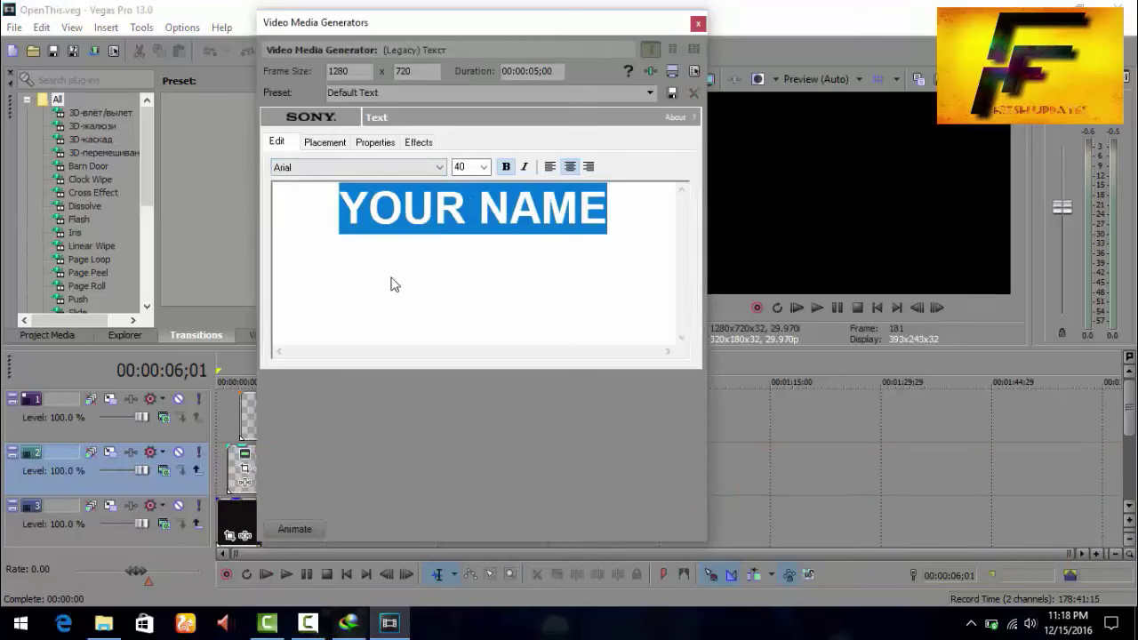
pyautogui.write('FRES')
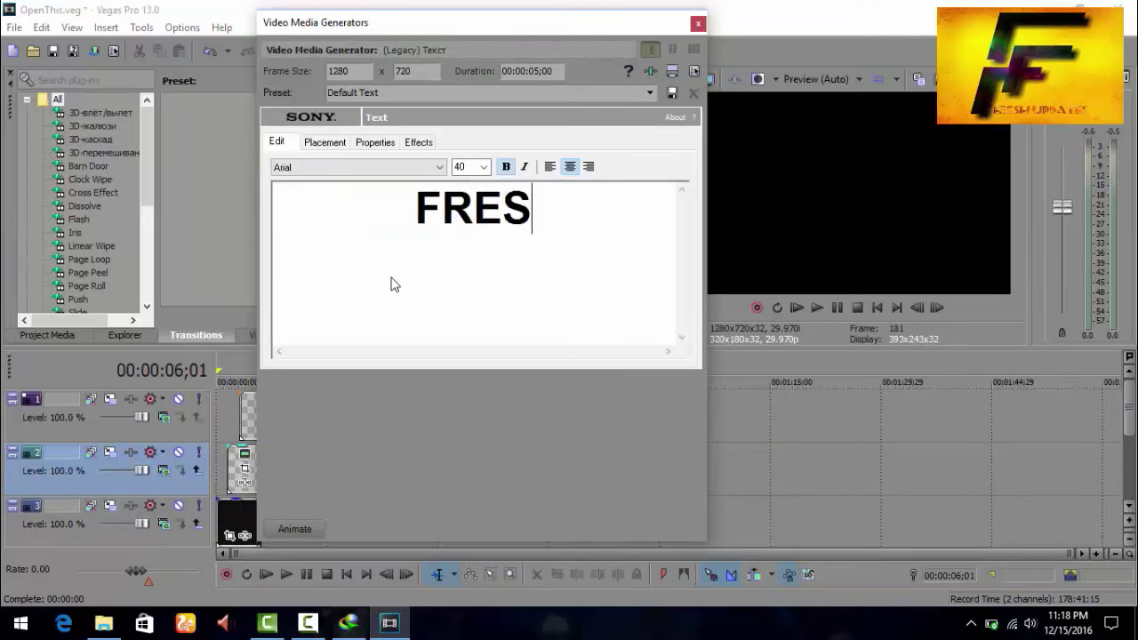
pyautogui.write('H UPD')
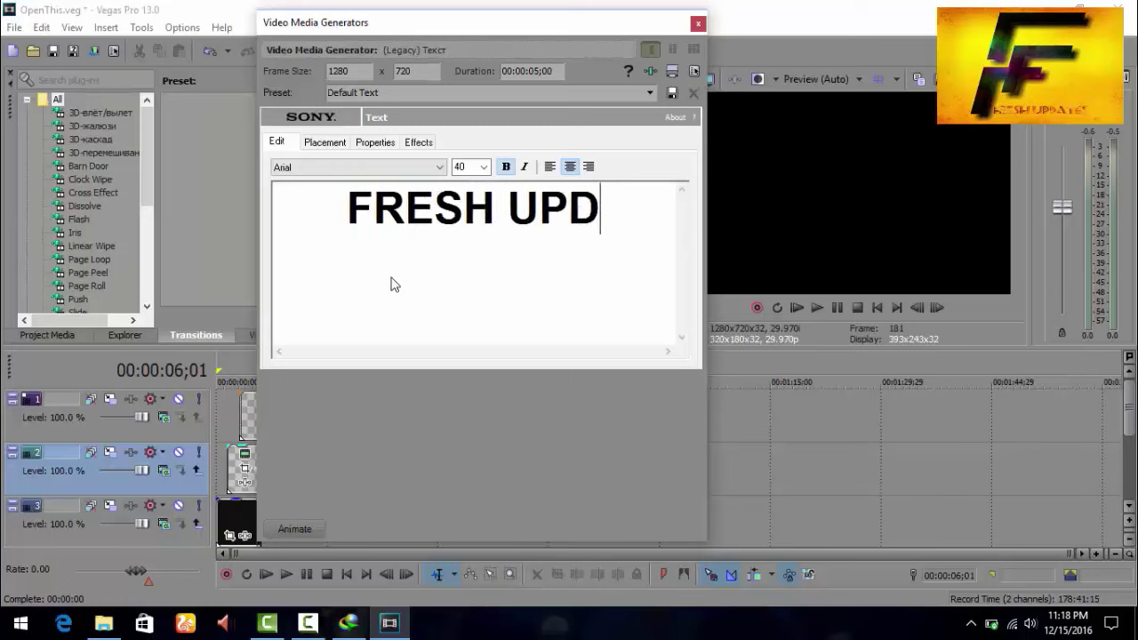
pyautogui.write('ATES')
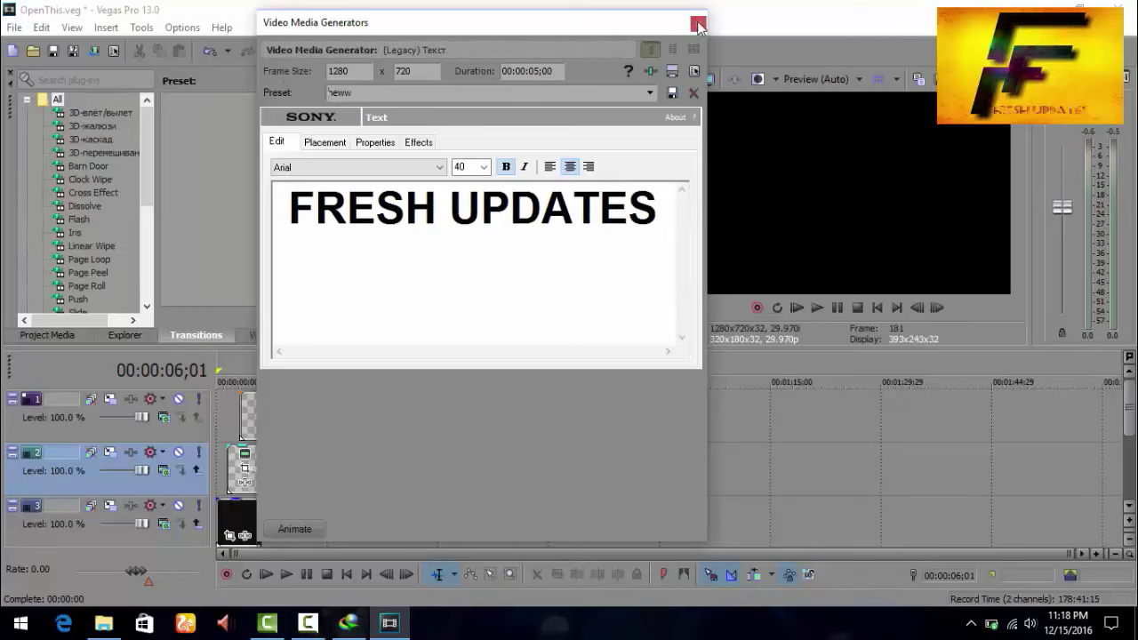
pyautogui.click(699, 24)
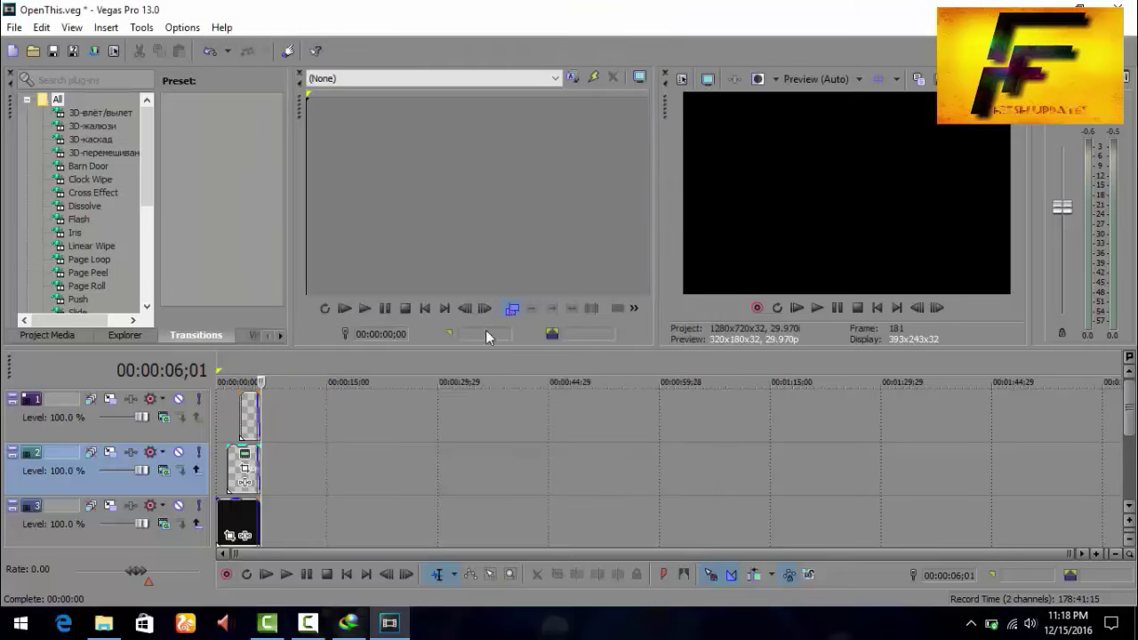
pyautogui.press('Home')
pyautogui.click(817, 307)
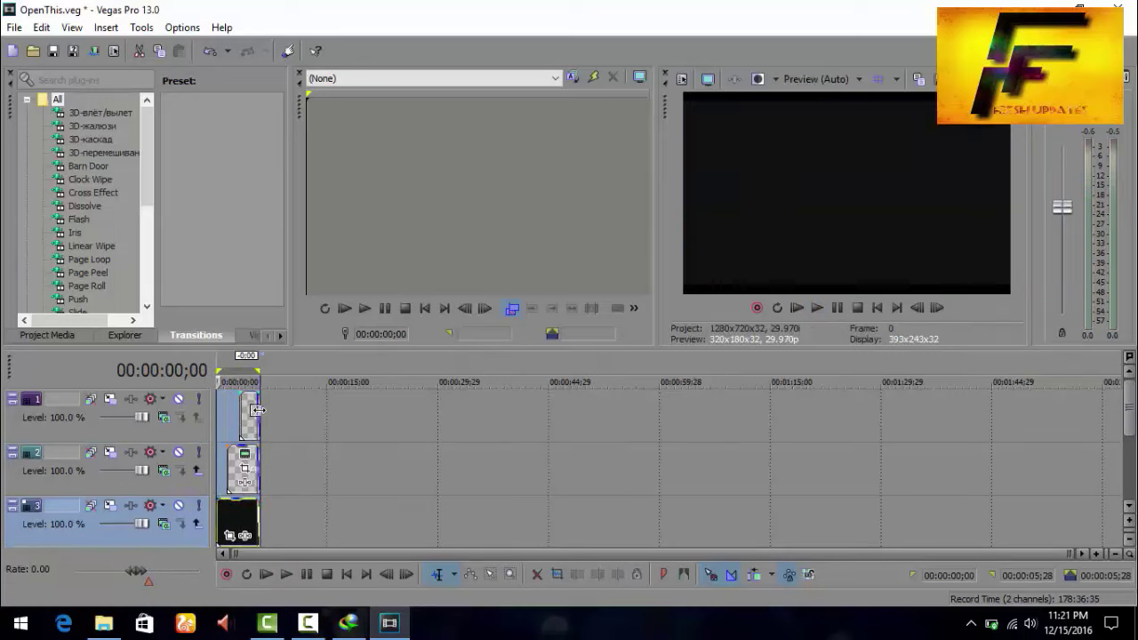
# Extend the text event on track 1 by about 12 seconds and change its text to YOUTUBE.COM/FRESHUPDATES4U.
pyautogui.moveTo(258, 410); pyautogui.dragTo(327, 430)
pyautogui.click(306, 430)
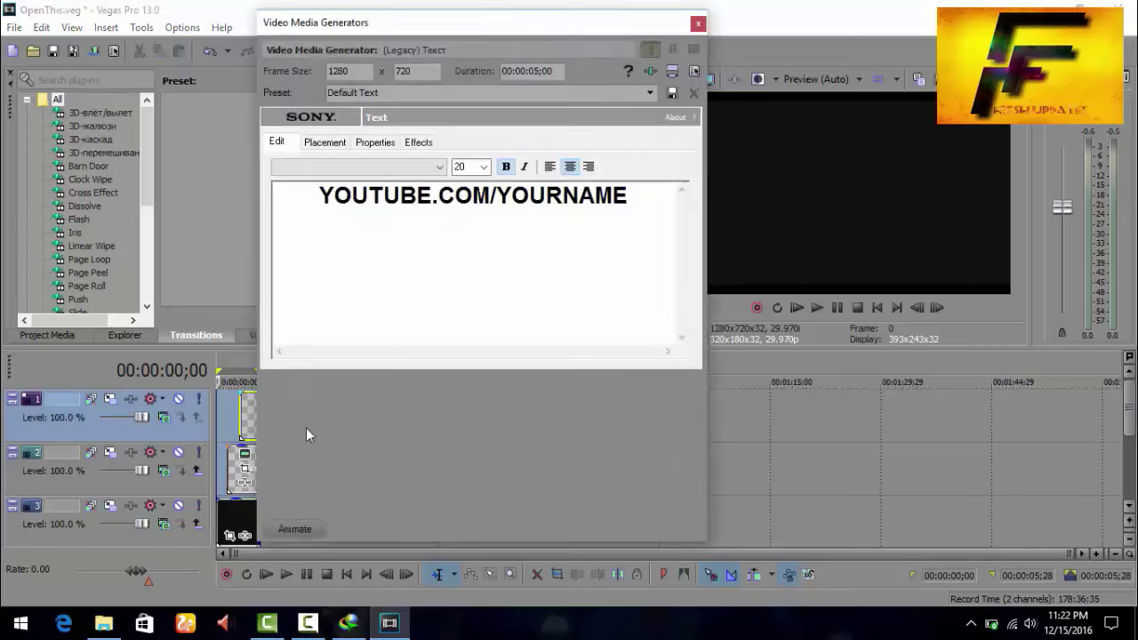
pyautogui.doubleClick(498, 191)
pyautogui.click(640, 195)
pyautogui.doubleClick(521, 199)
pyautogui.write('FRE')
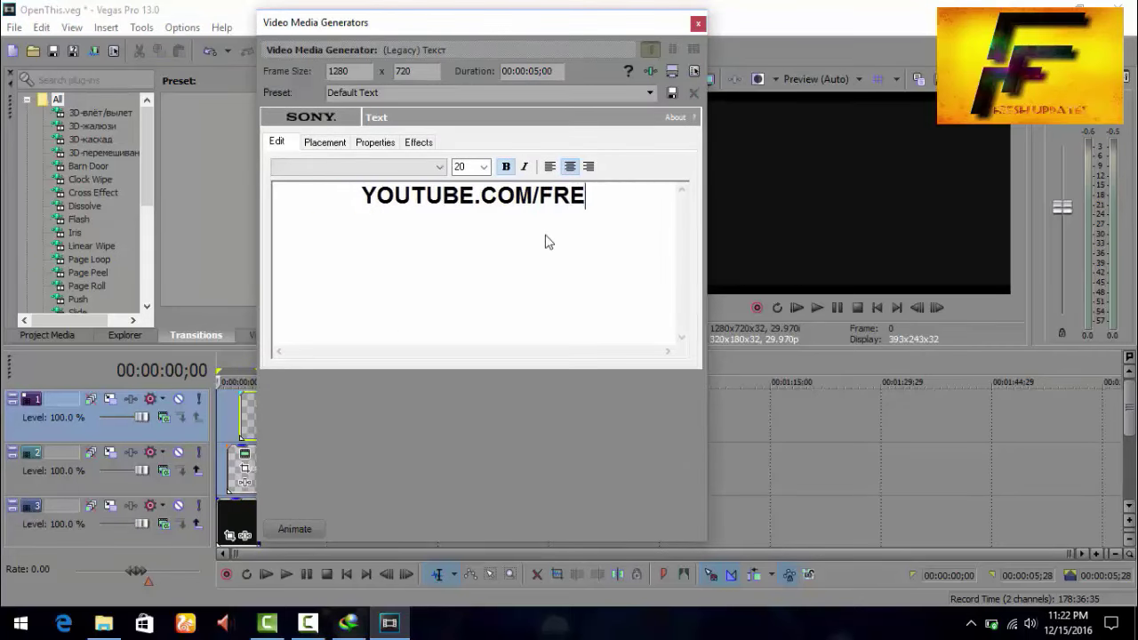
pyautogui.write('SHUPDATES')
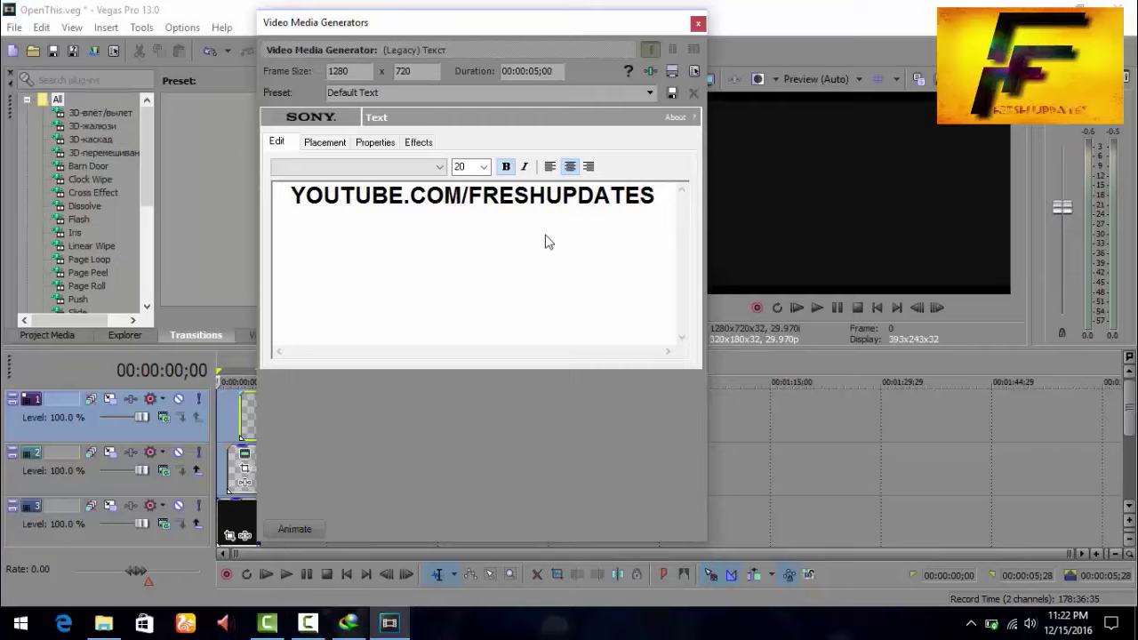
pyautogui.write('4')
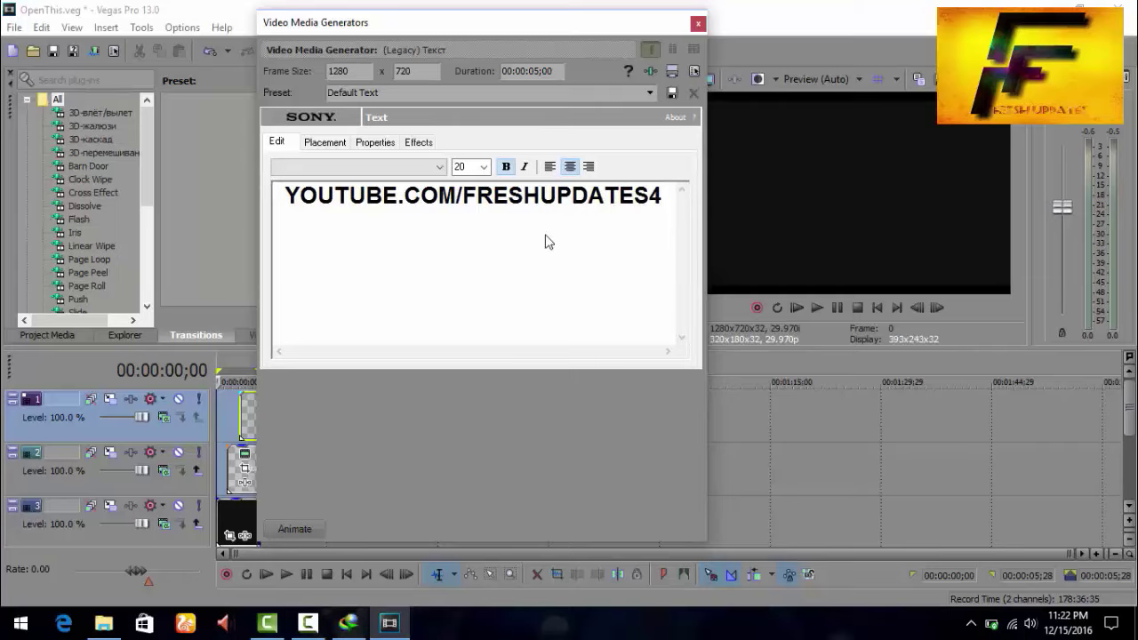
pyautogui.write('U')
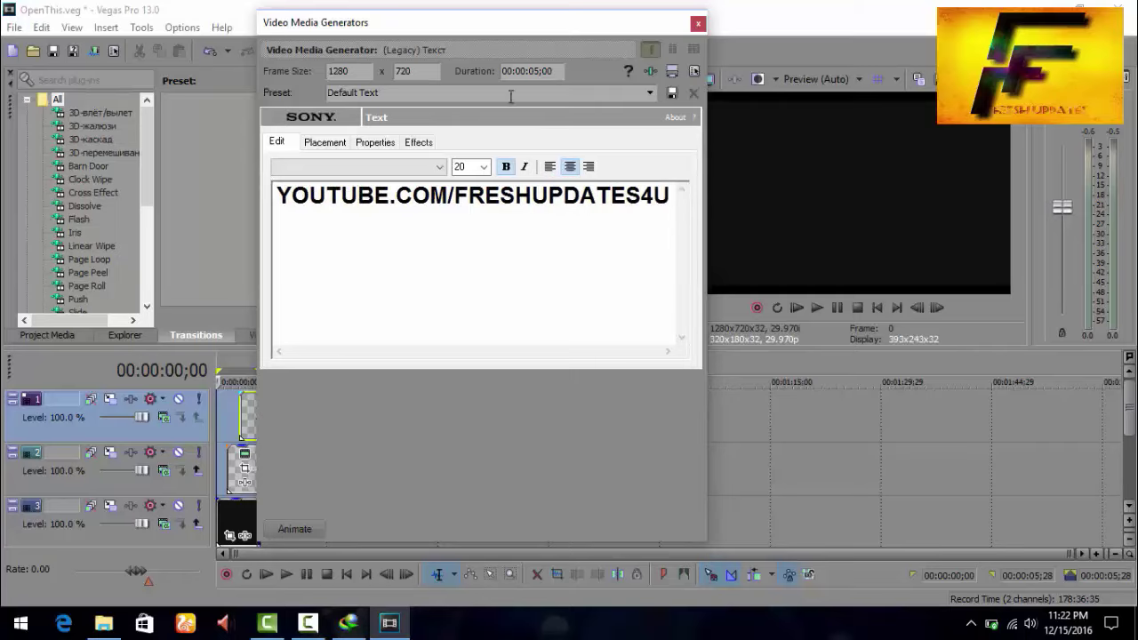
# Apply the ccc preset to the channel address text and close the text generator.
pyautogui.click(650, 92)
pyautogui.click(347, 339)
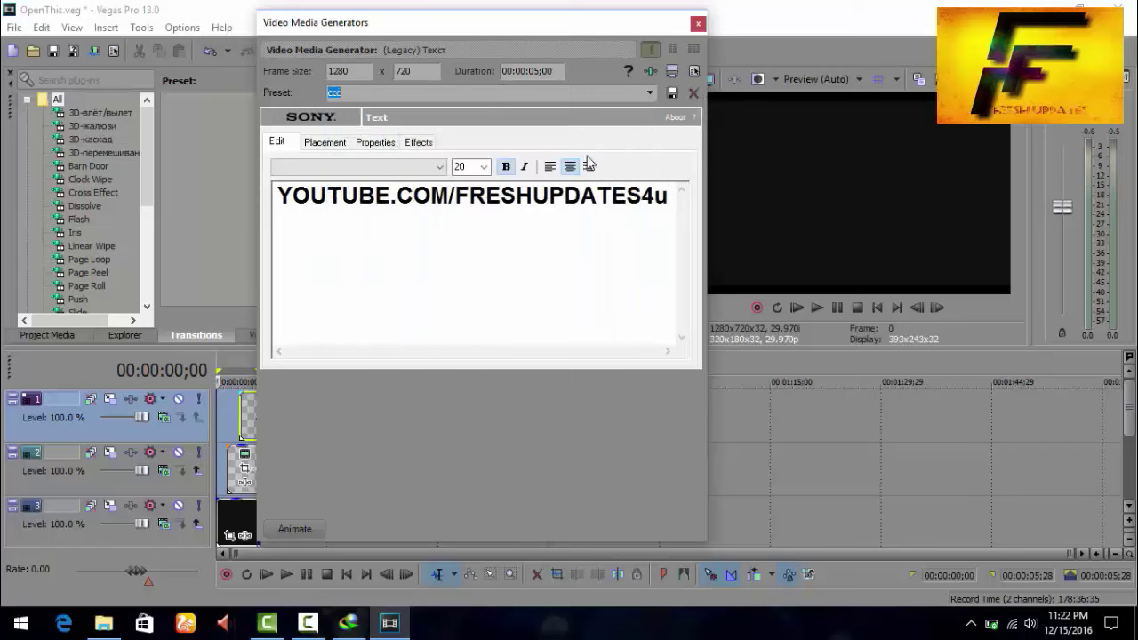
pyautogui.click(698, 21)
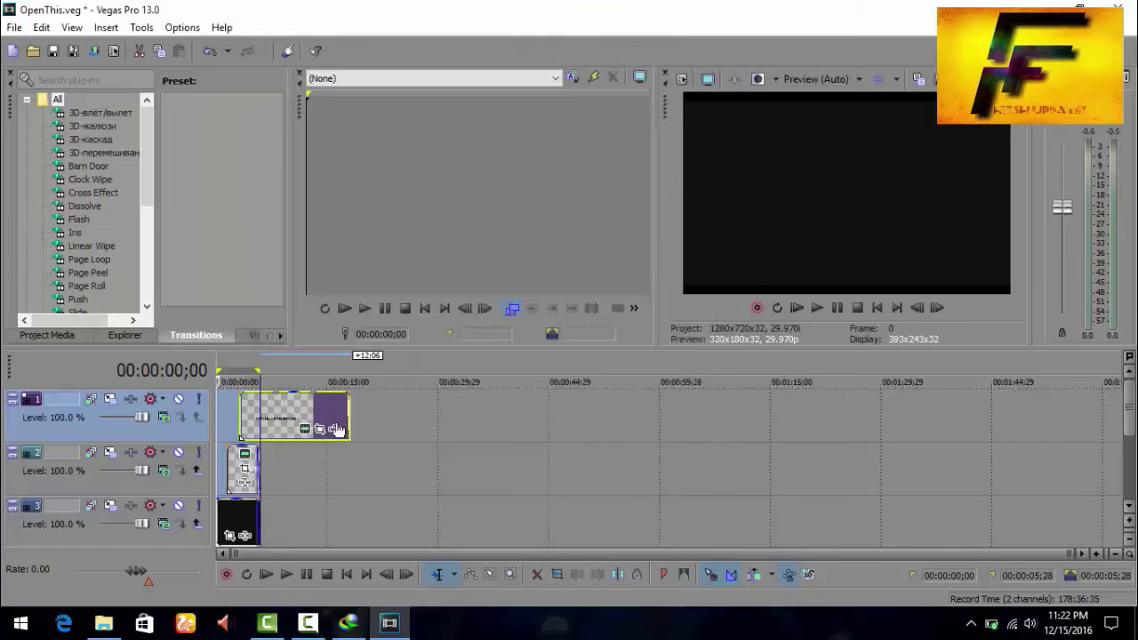
# Trim the track 1 event back to the end of the other tracks and preview the intro with both texts.
pyautogui.moveTo(346, 410); pyautogui.dragTo(258, 413)
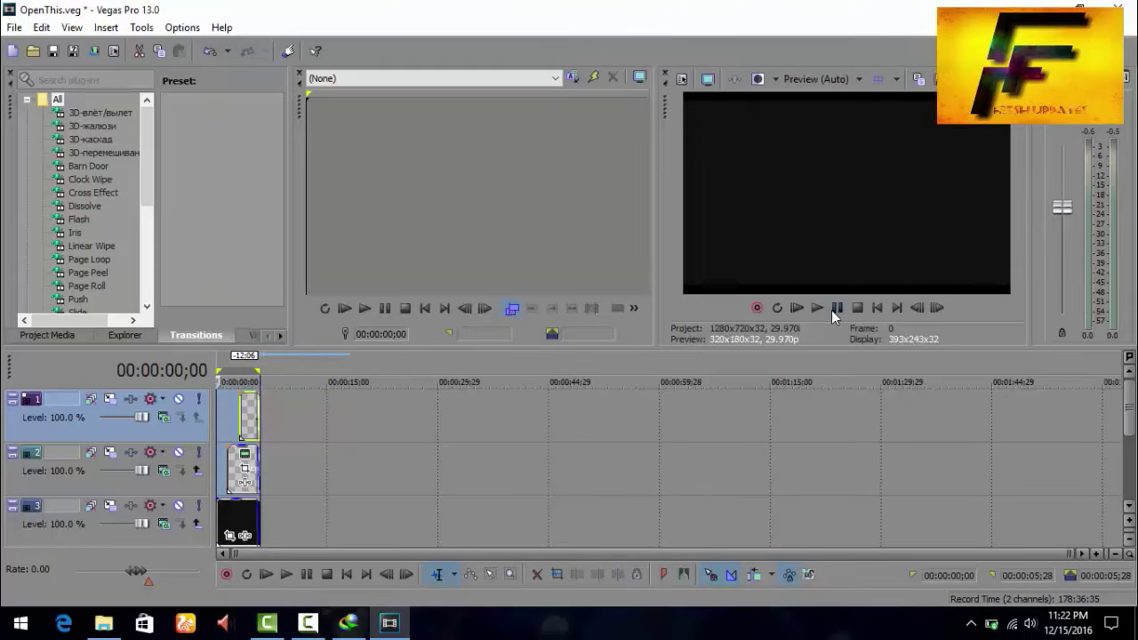
pyautogui.click(818, 308)
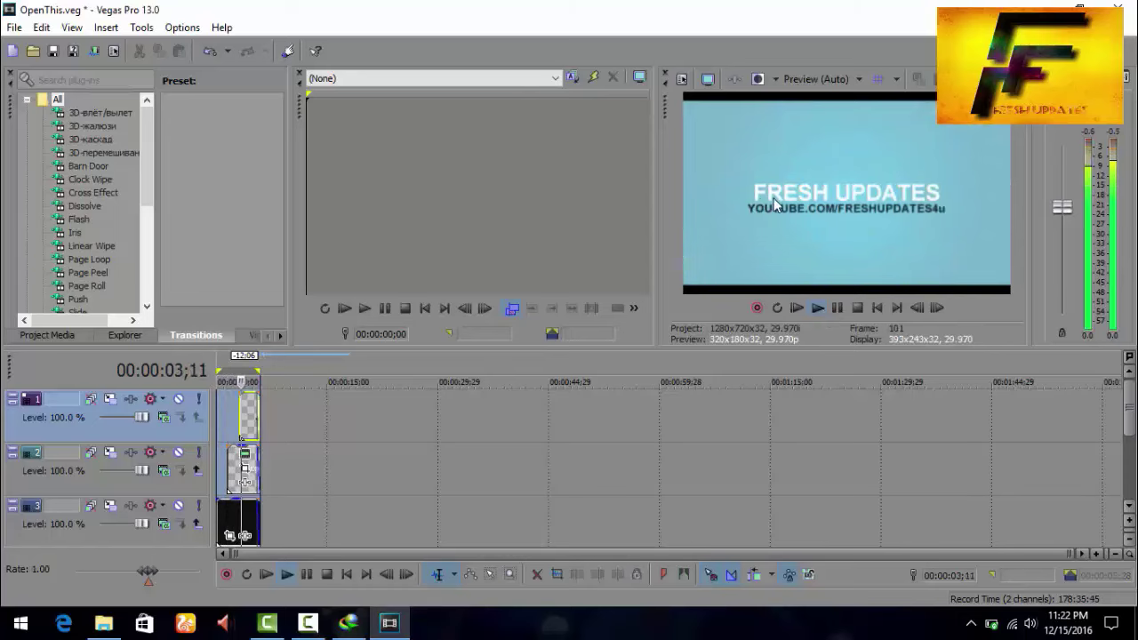
pyautogui.click(837, 308)
# Try several fonts on the FRESH UPDATES title on track 2, including Microsoft Sans Serif and Myriad Arabic, and set it to Verdana.
pyautogui.click(245, 472)
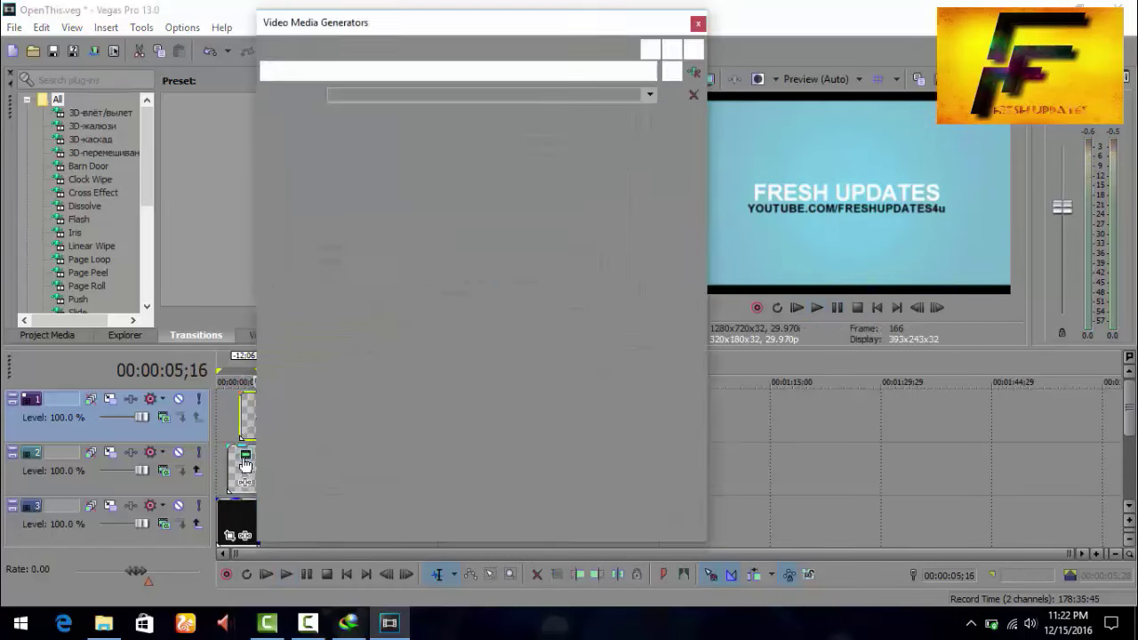
pyautogui.click(427, 169)
pyautogui.scroll(-20, 356, 418)
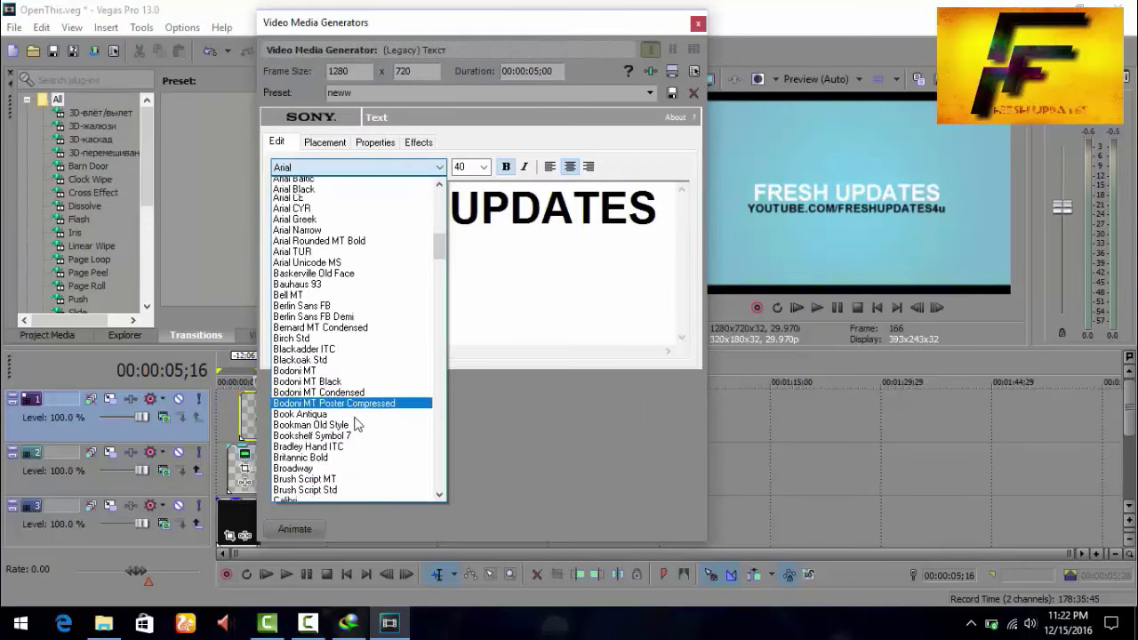
pyautogui.scroll(-20, 355, 425)
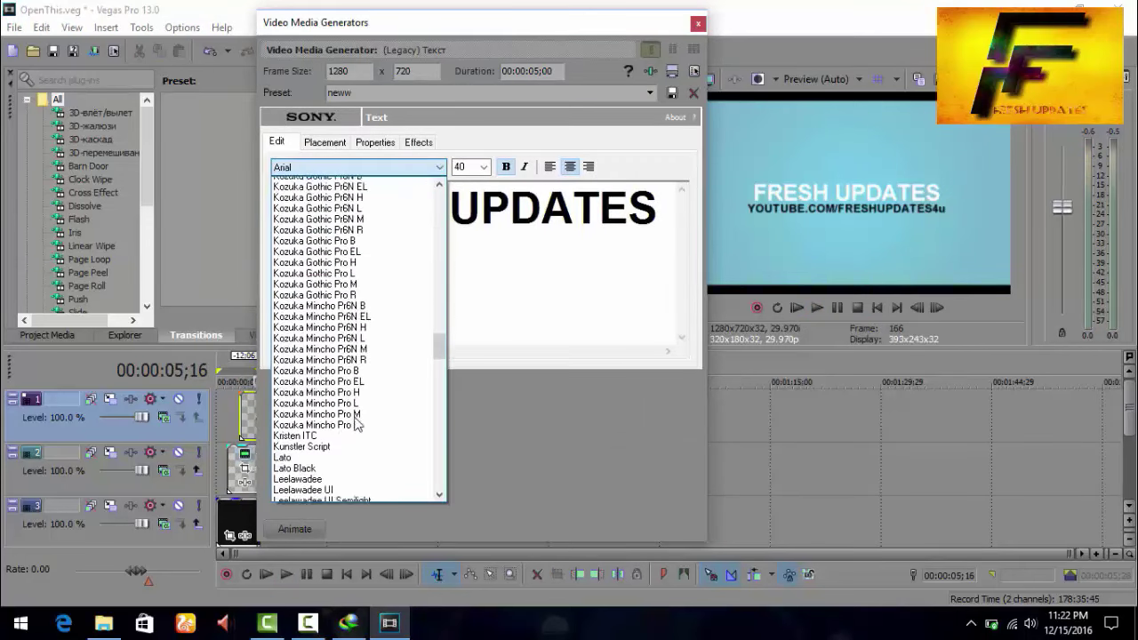
pyautogui.scroll(-7, 338, 468)
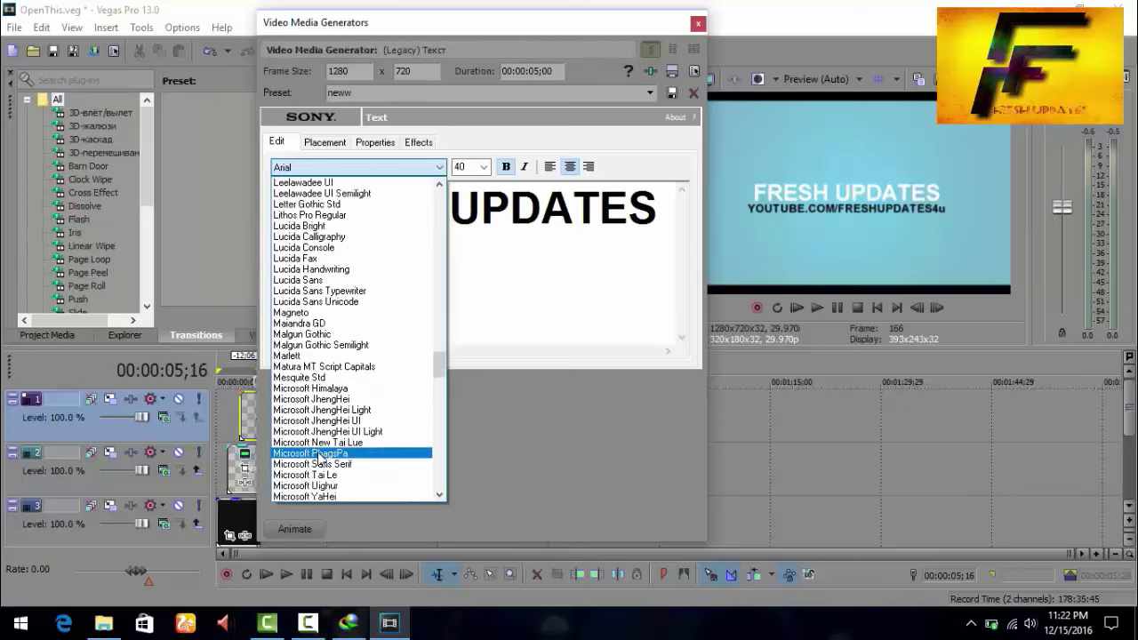
pyautogui.click(319, 465)
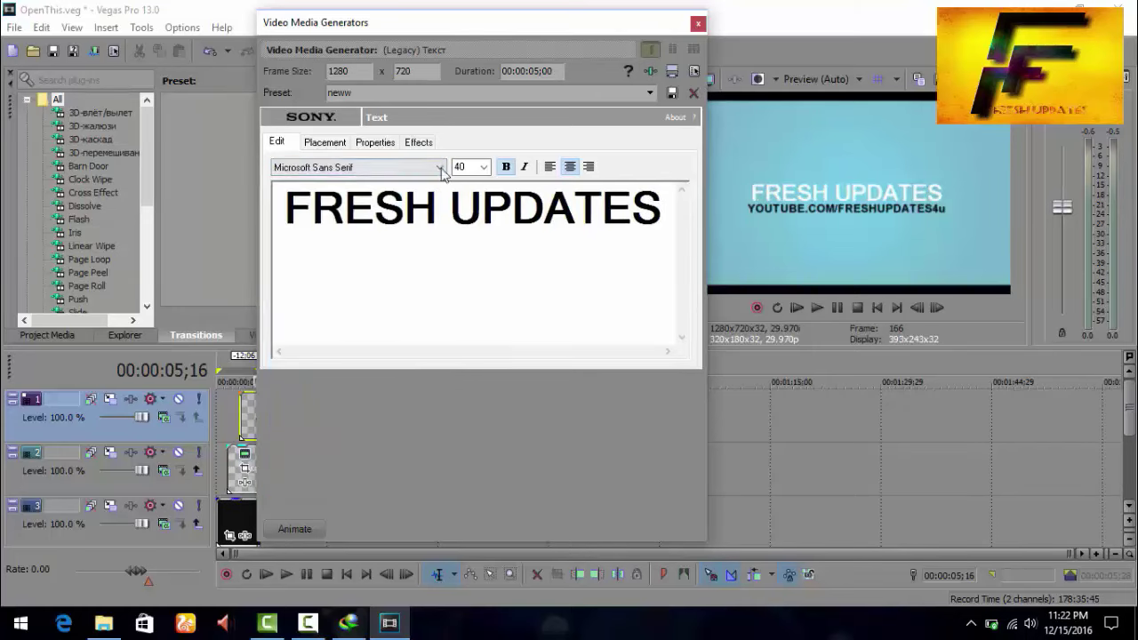
pyautogui.click(440, 168)
pyautogui.click(329, 496)
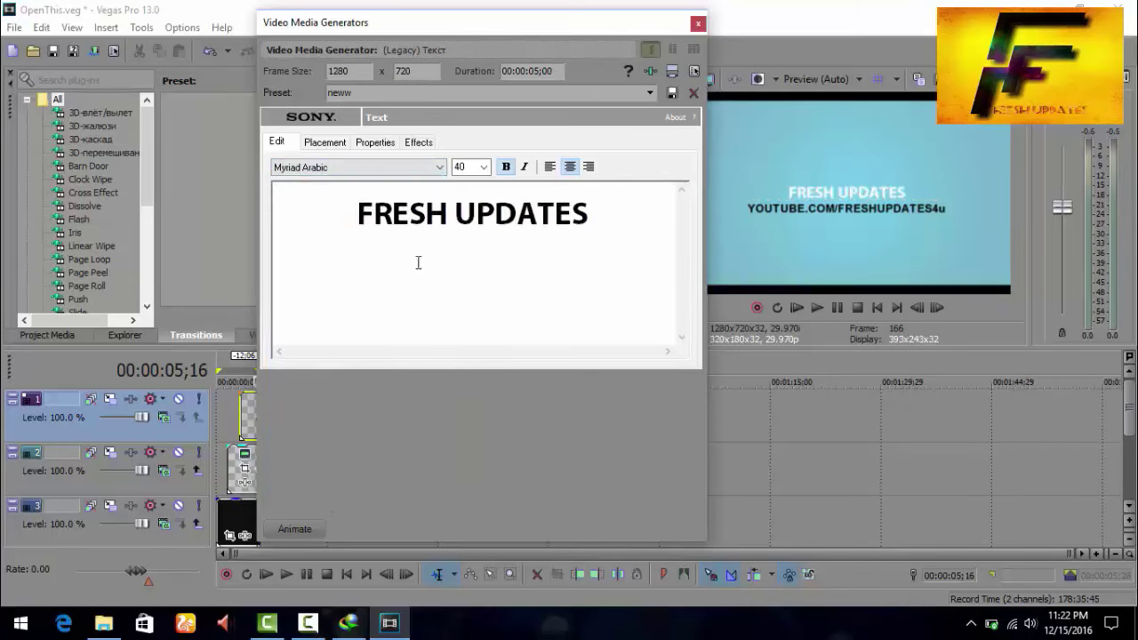
pyautogui.click(442, 171)
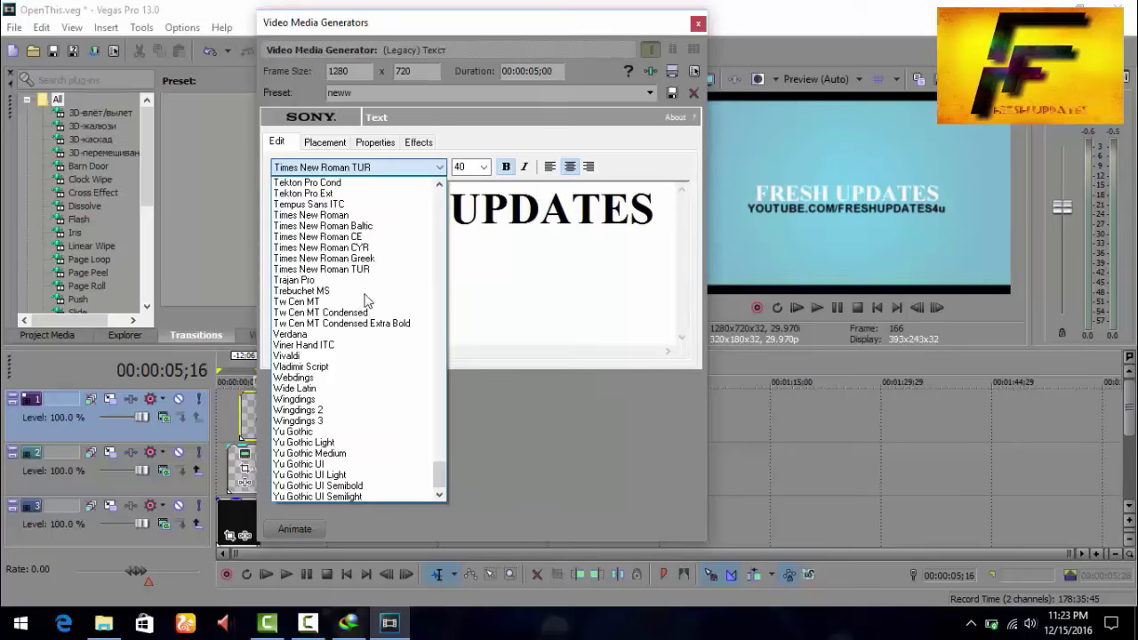
pyautogui.click(328, 337)
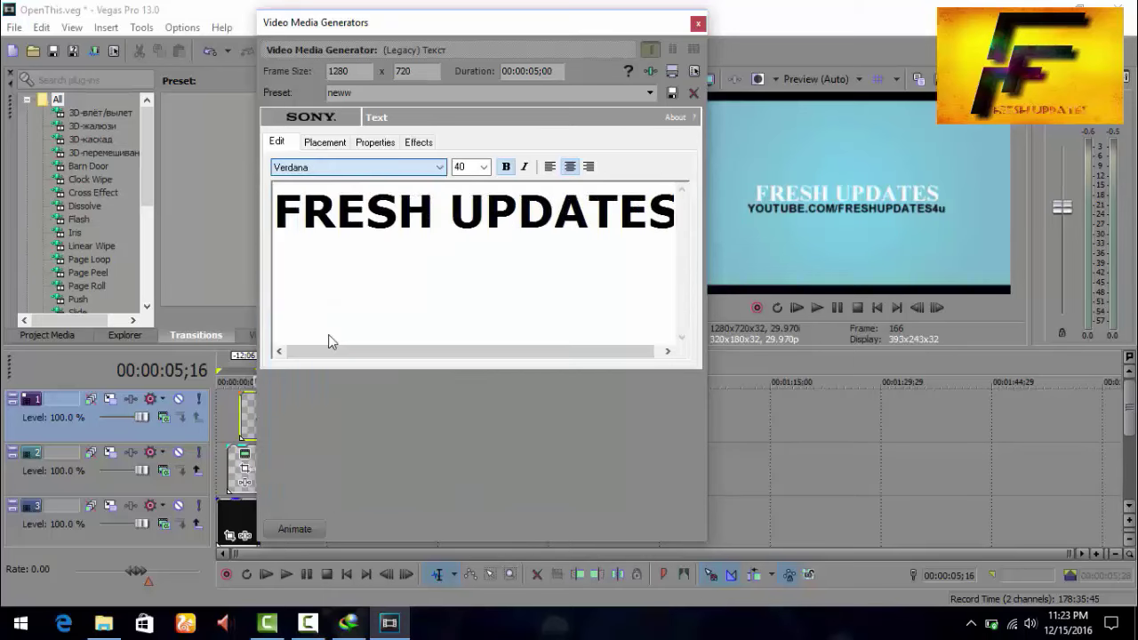
# Give the title a yellow outline with feather 0.272 and width 0.063, and a black shadow with feather 0.336 and X offset 0.090.
pyautogui.click(369, 146)
pyautogui.click(418, 144)
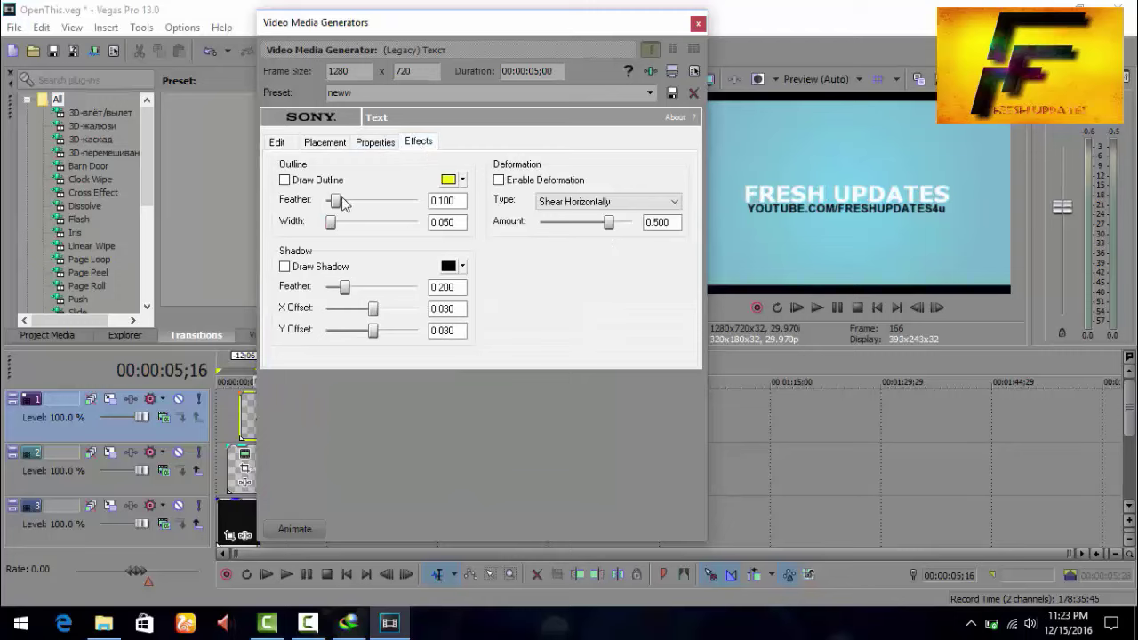
pyautogui.moveTo(349, 209); pyautogui.dragTo(331, 239)
pyautogui.click(343, 267)
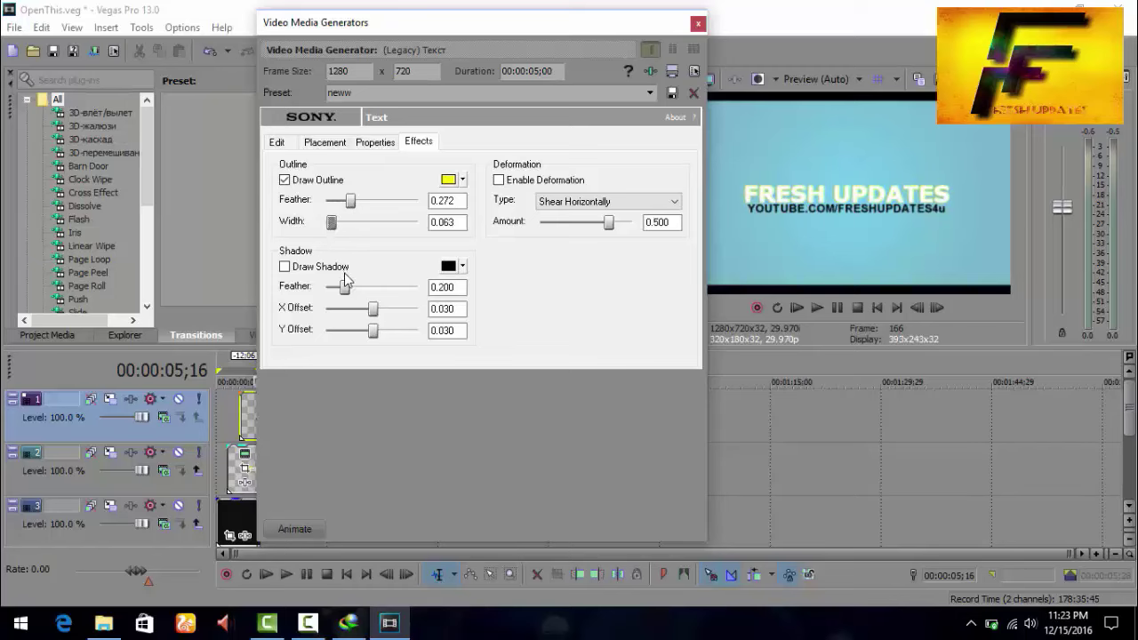
pyautogui.moveTo(347, 292); pyautogui.dragTo(383, 329)
# Set the title's Shear Horizontally deformation amount to 0.000 and close the text generator.
pyautogui.click(375, 142)
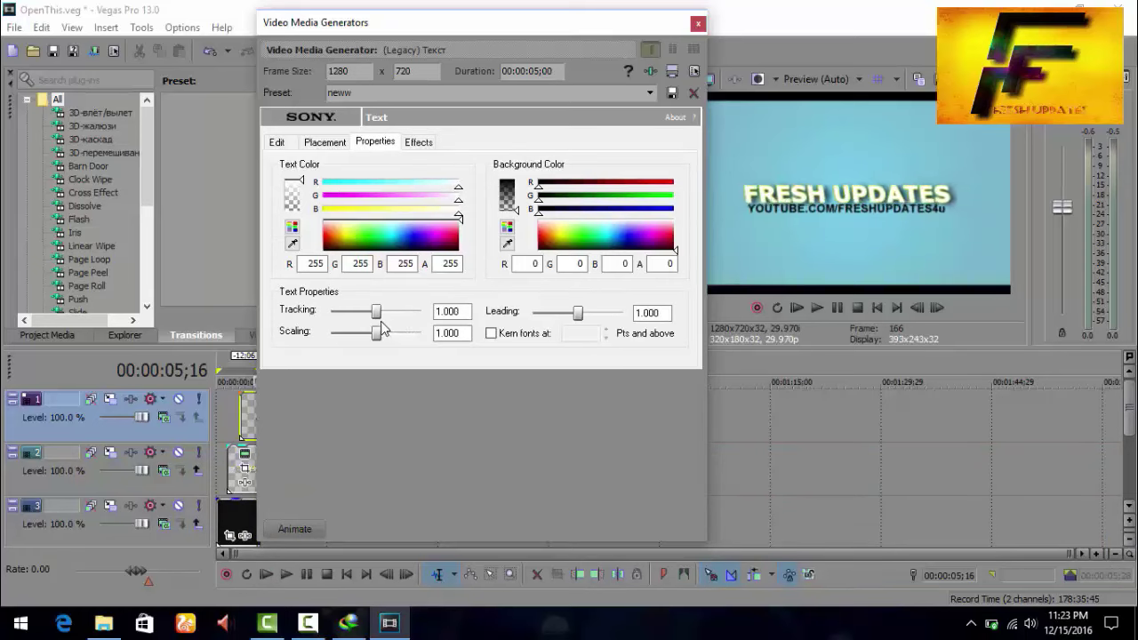
pyautogui.click(418, 145)
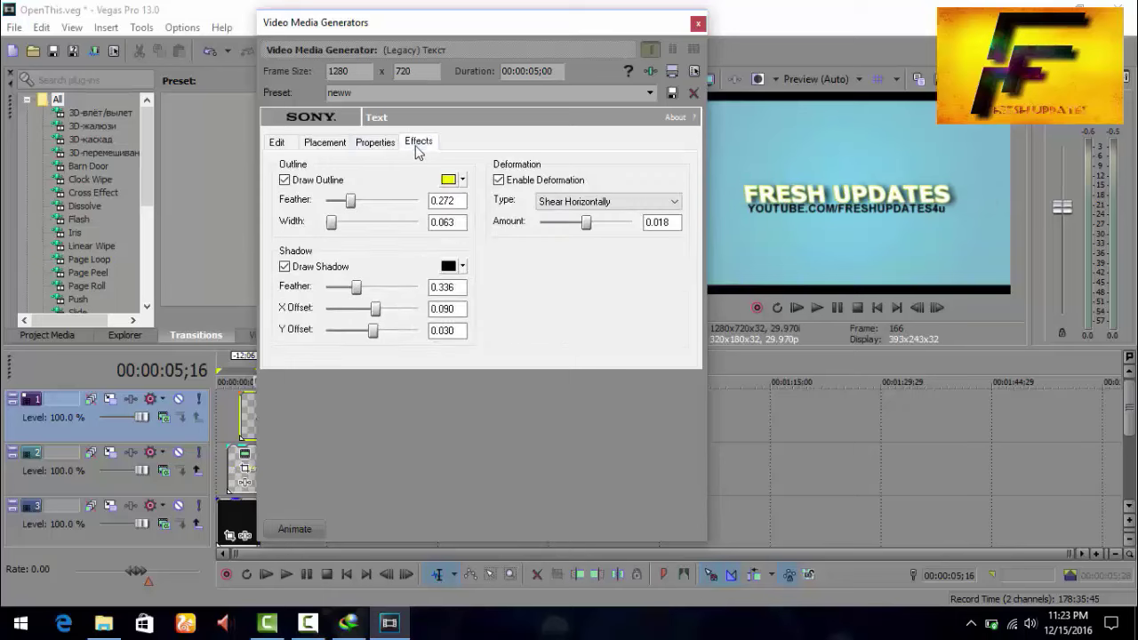
pyautogui.moveTo(587, 224); pyautogui.dragTo(588, 230)
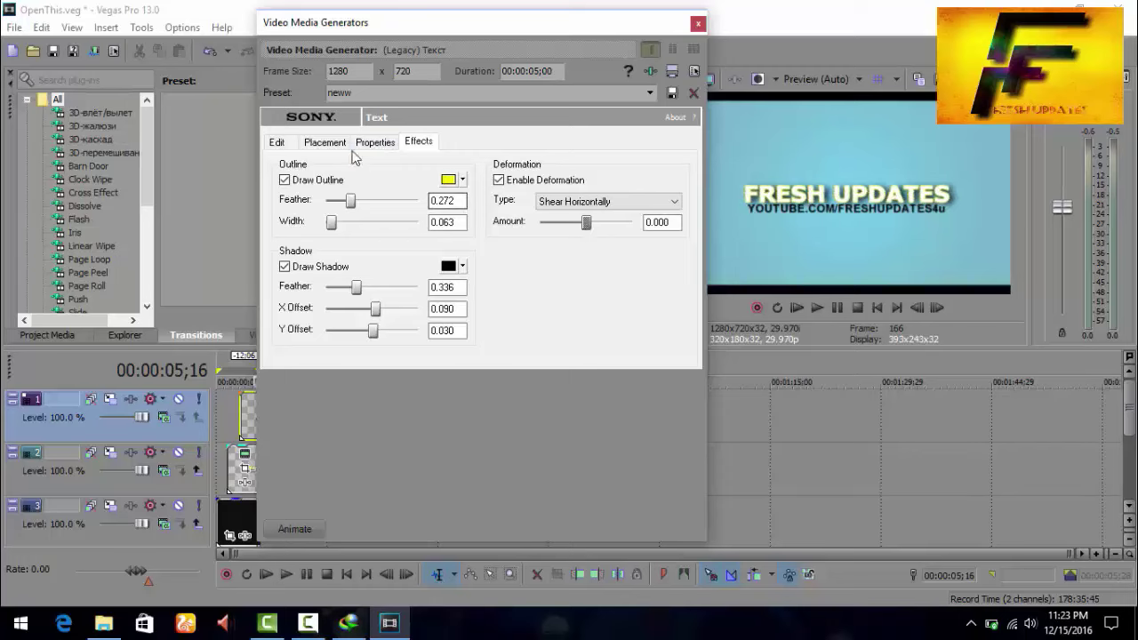
pyautogui.click(817, 210)
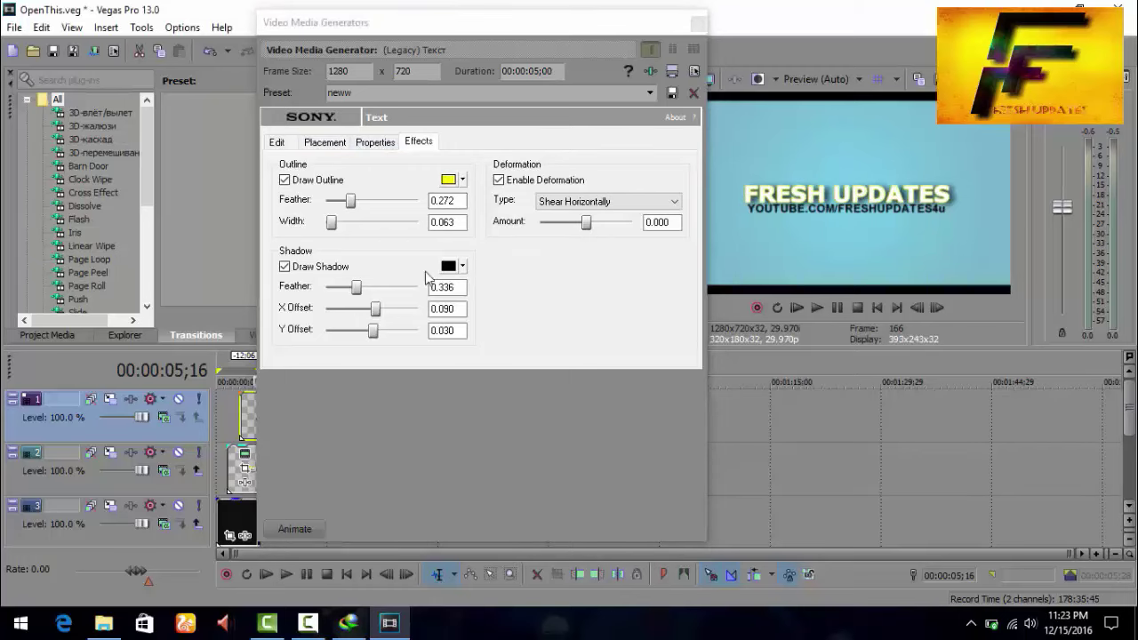
pyautogui.click(283, 147)
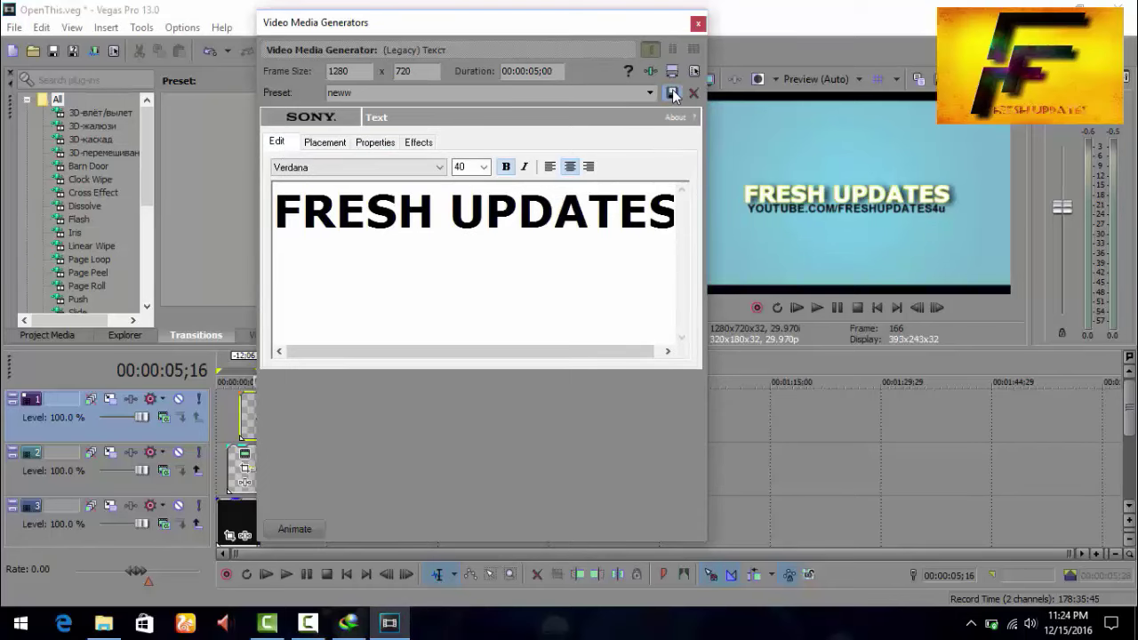
pyautogui.click(698, 25)
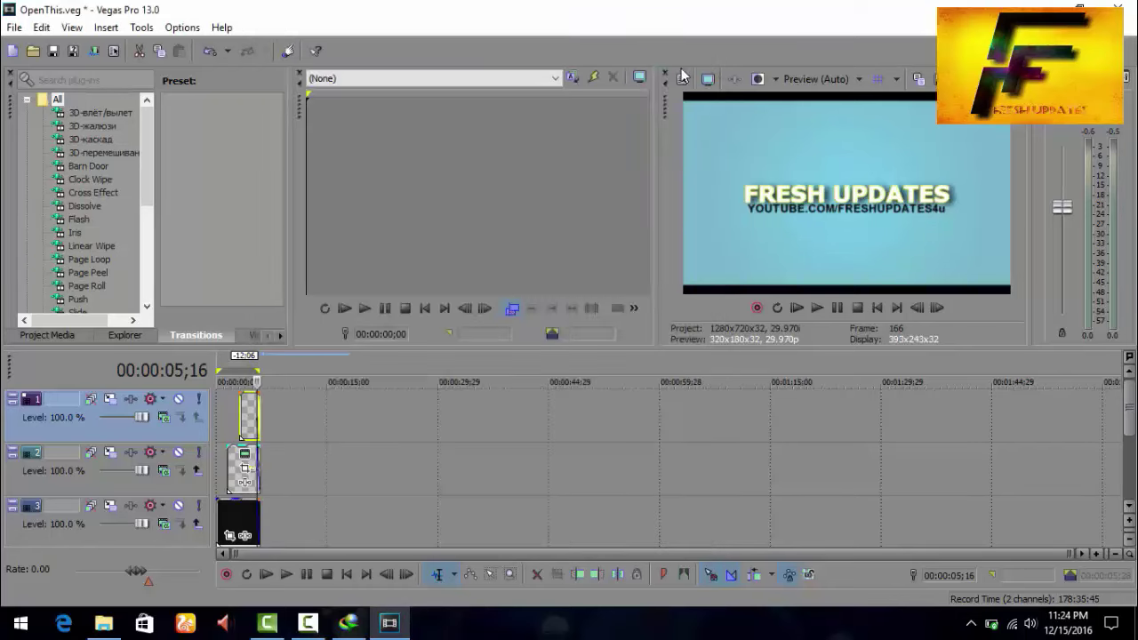
# Open the track 1 text for editing and capitalise its final letter so it reads YOUTUBE.COM/FRESHUPDATES4U.
pyautogui.rightClick(253, 425)
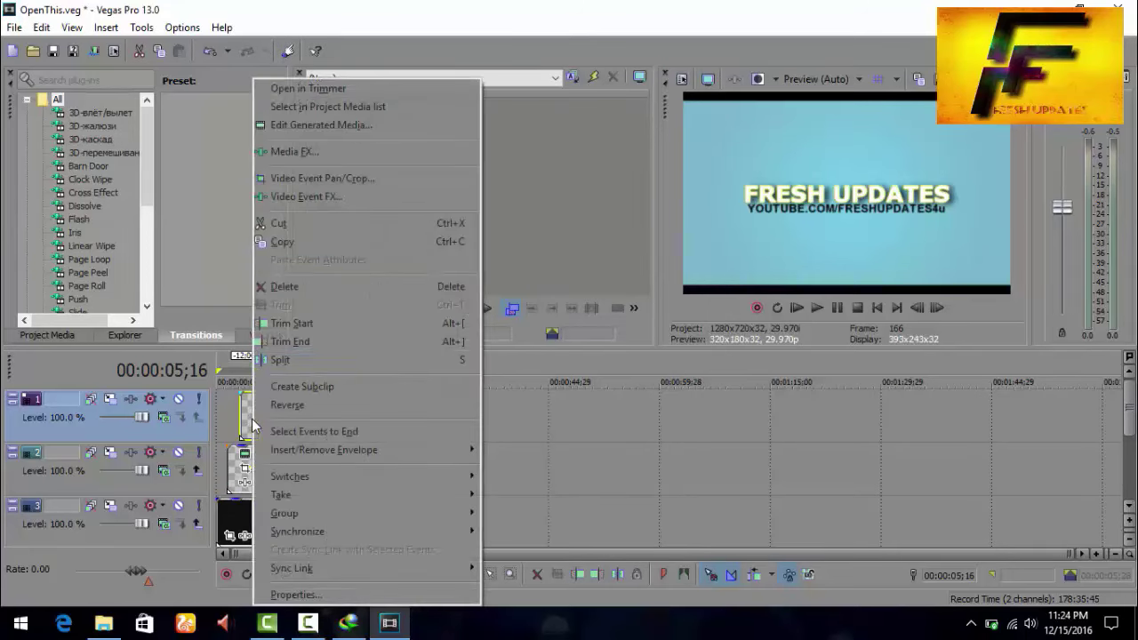
pyautogui.click(347, 127)
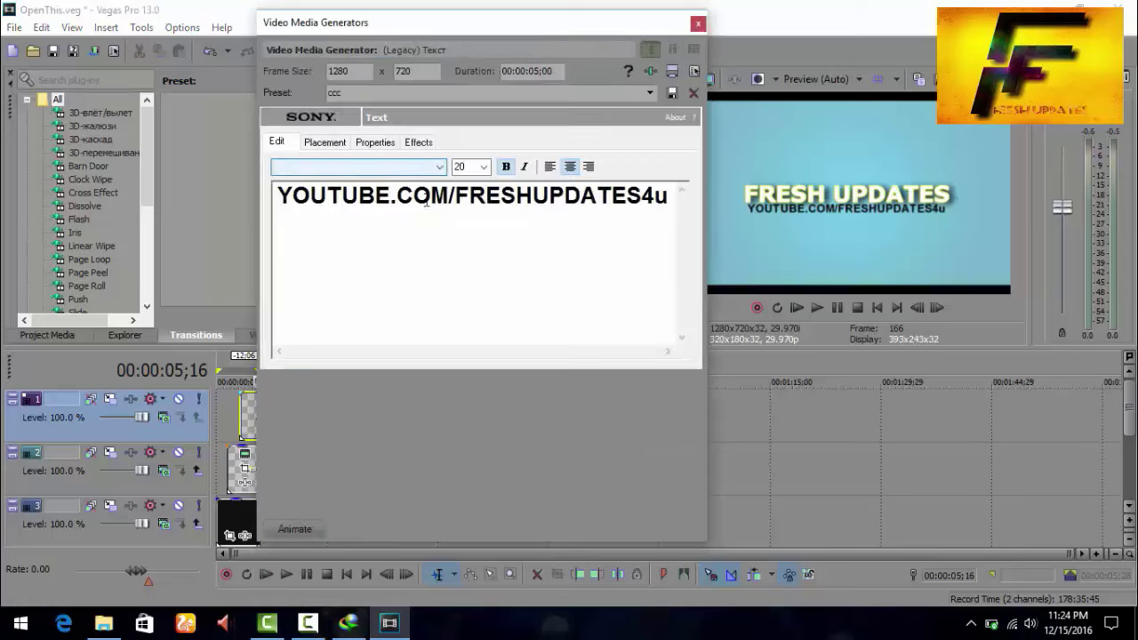
pyautogui.moveTo(672, 195); pyautogui.dragTo(656, 196)
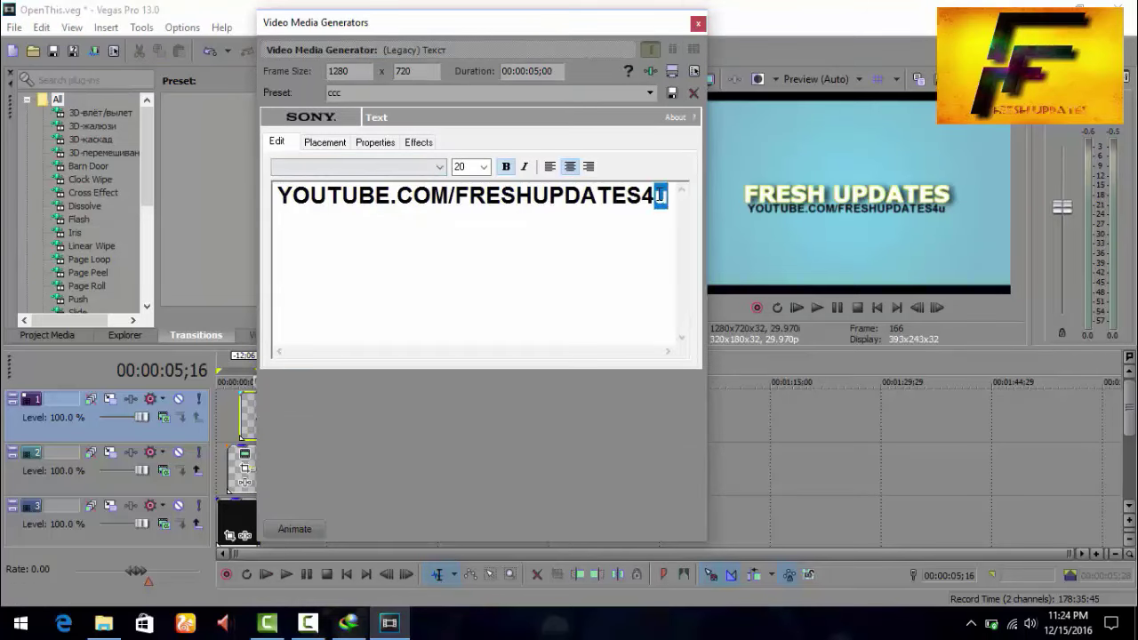
pyautogui.write('U')
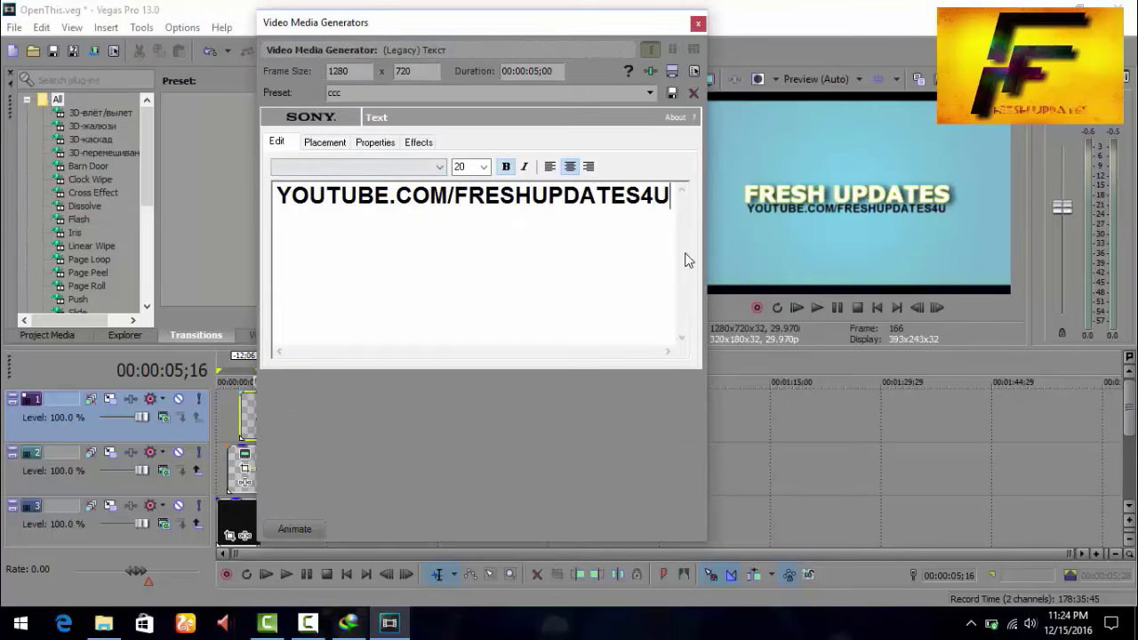
# Change the font of the channel address text to Yu Gothic UI Light.
pyautogui.click(440, 167)
pyautogui.scroll(-8, 338, 329)
pyautogui.scroll(-20, 333, 356)
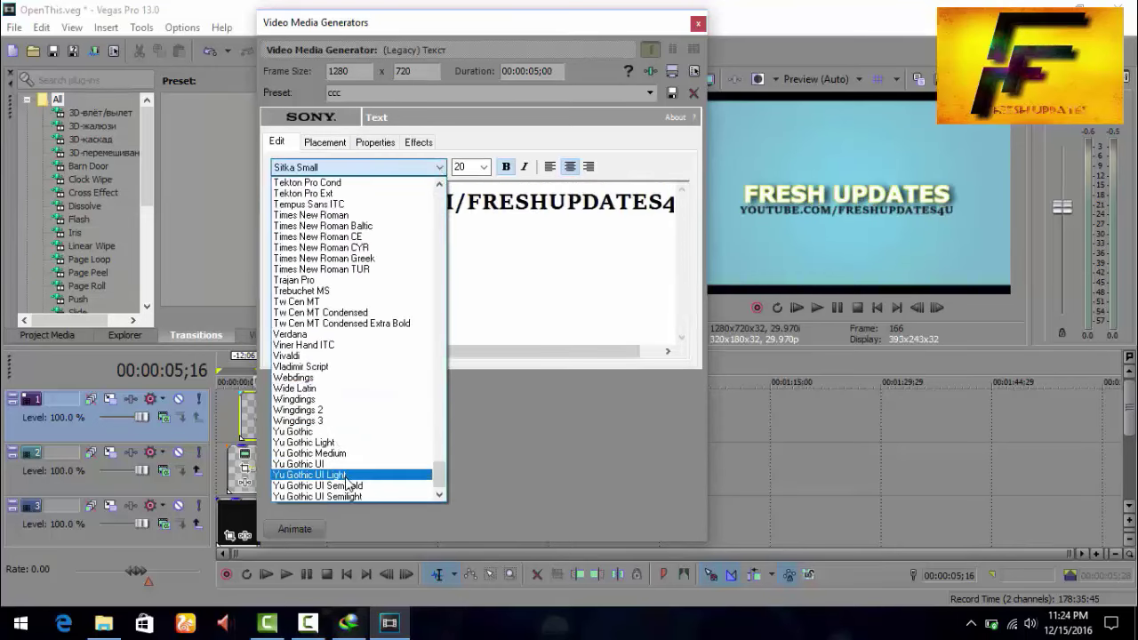
pyautogui.click(350, 476)
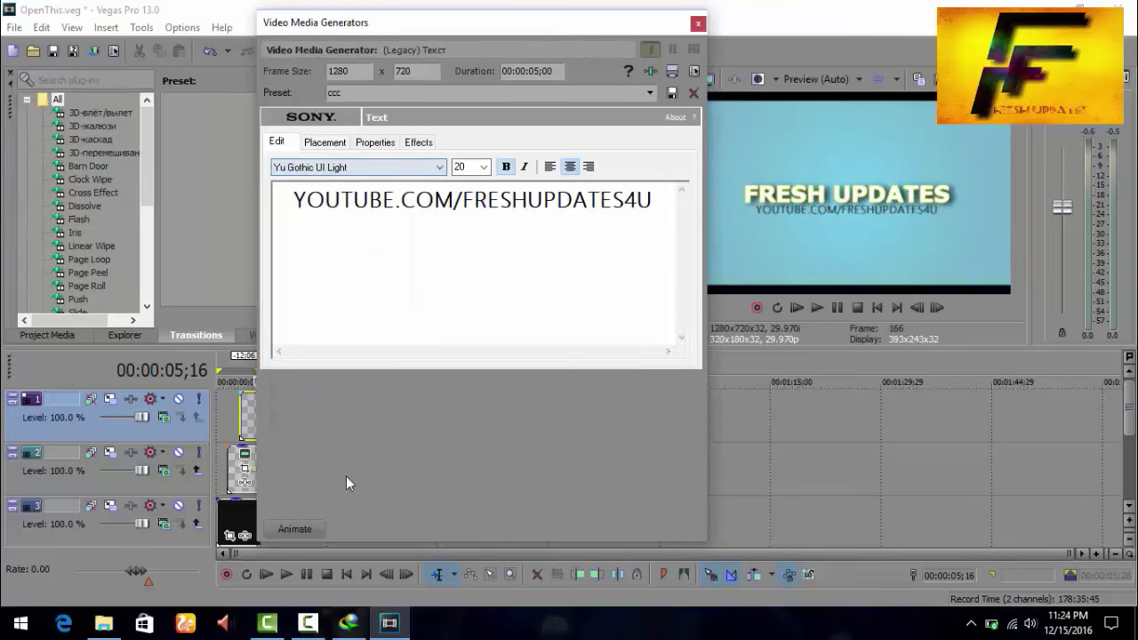
# Try sizes 18 and 24 on the channel address, set it to 20 and make the text italic.
pyautogui.click(484, 167)
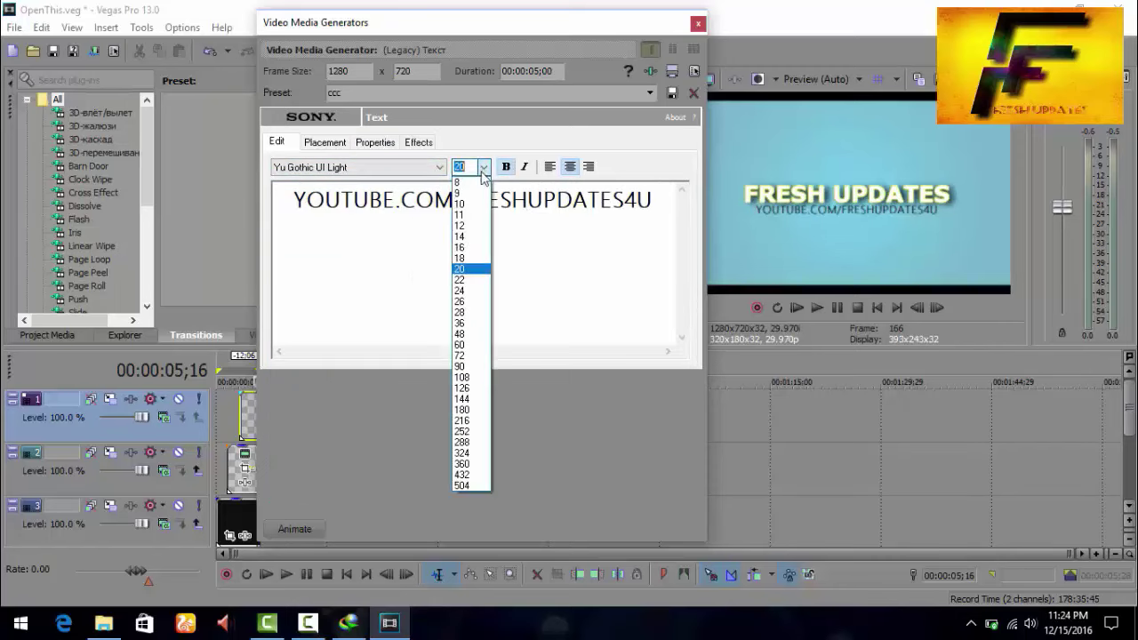
pyautogui.click(467, 258)
pyautogui.click(486, 169)
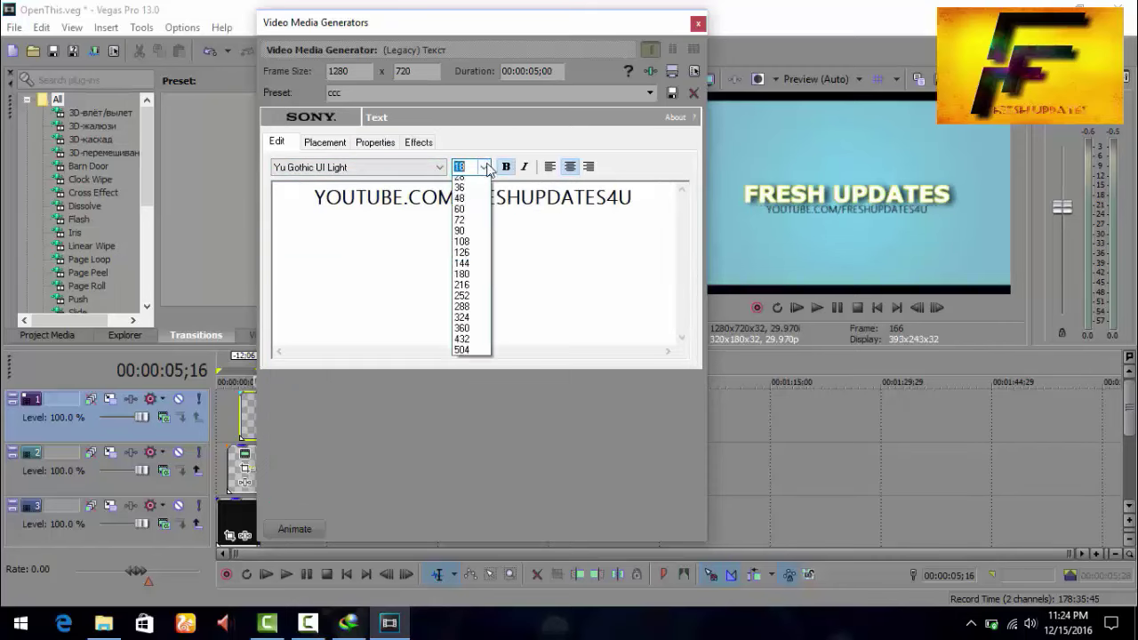
pyautogui.click(460, 301)
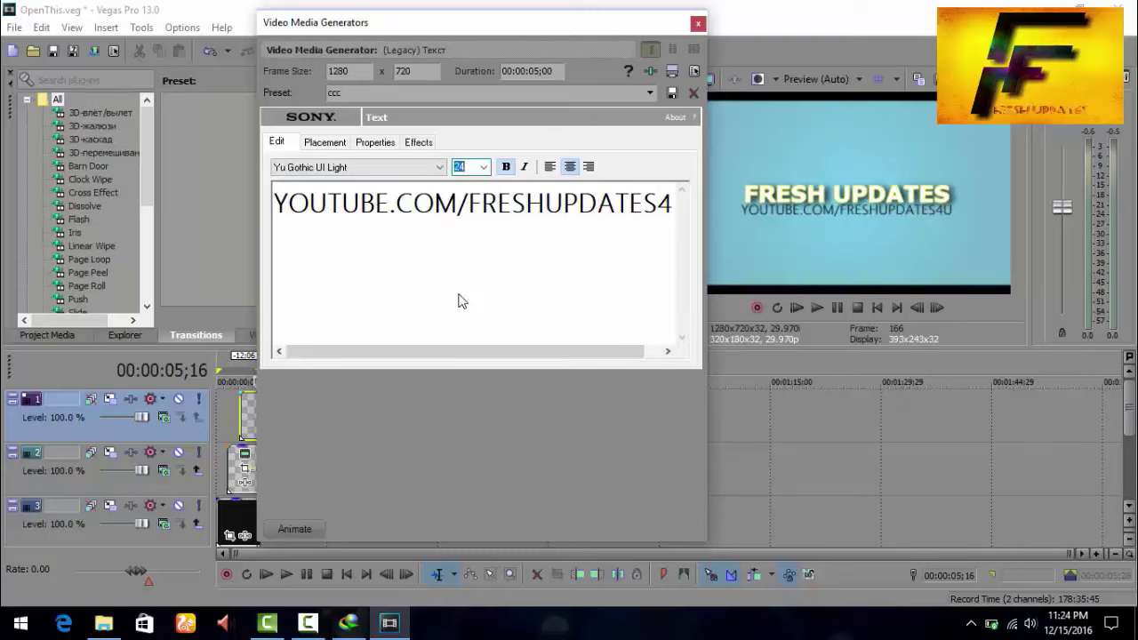
pyautogui.click(484, 167)
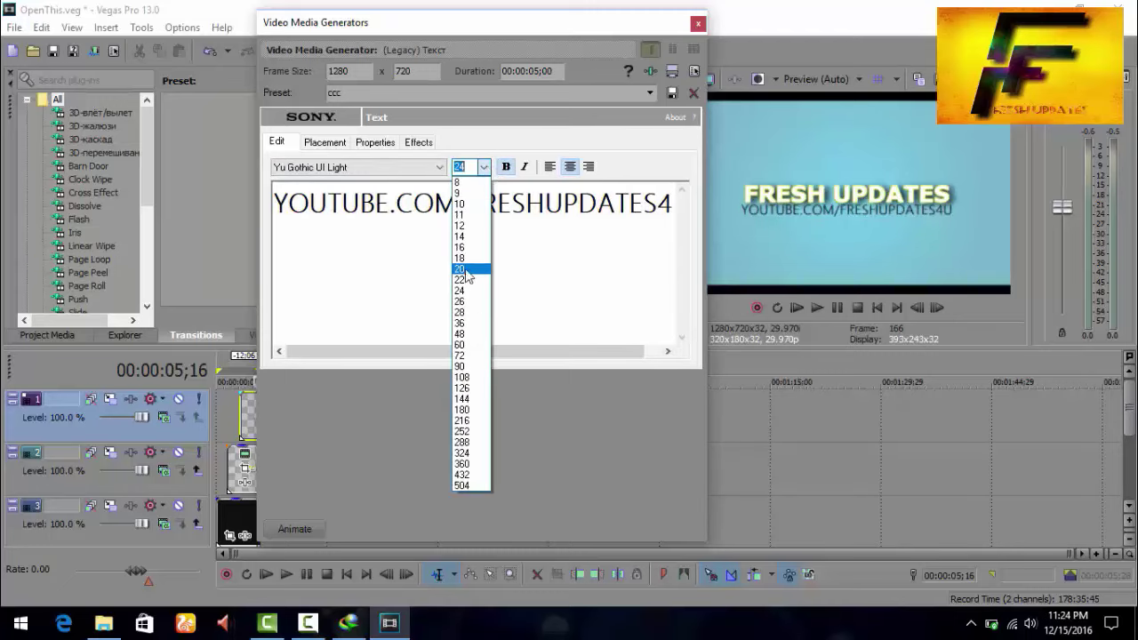
pyautogui.click(466, 265)
pyautogui.click(524, 169)
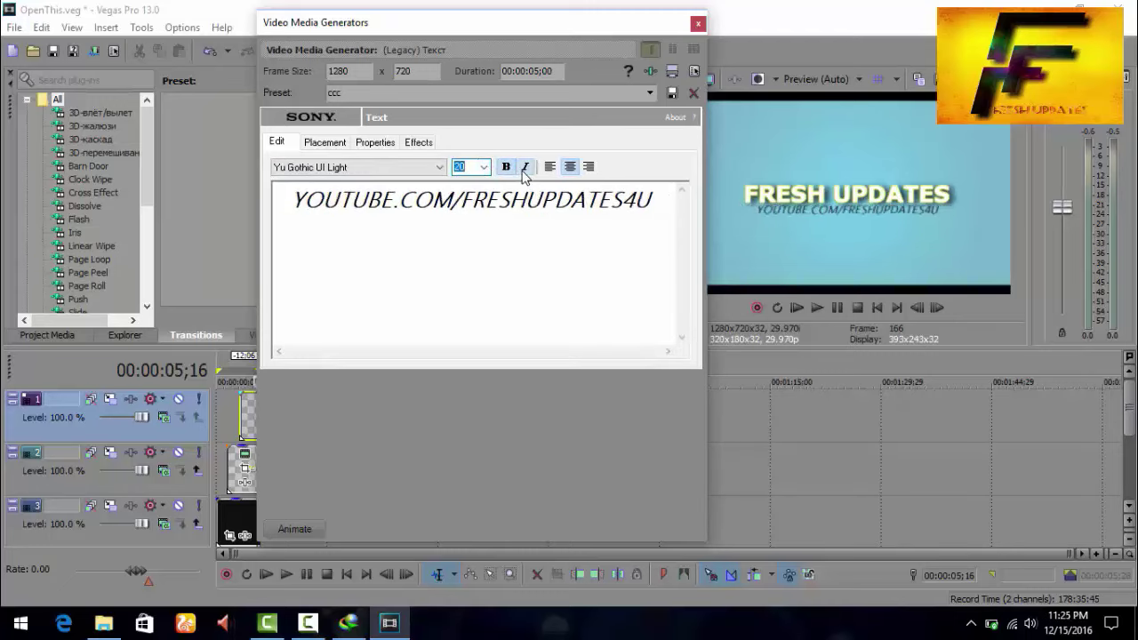
# Give the channel address a dark purple outline with a slightly reduced feather.
pyautogui.click(418, 142)
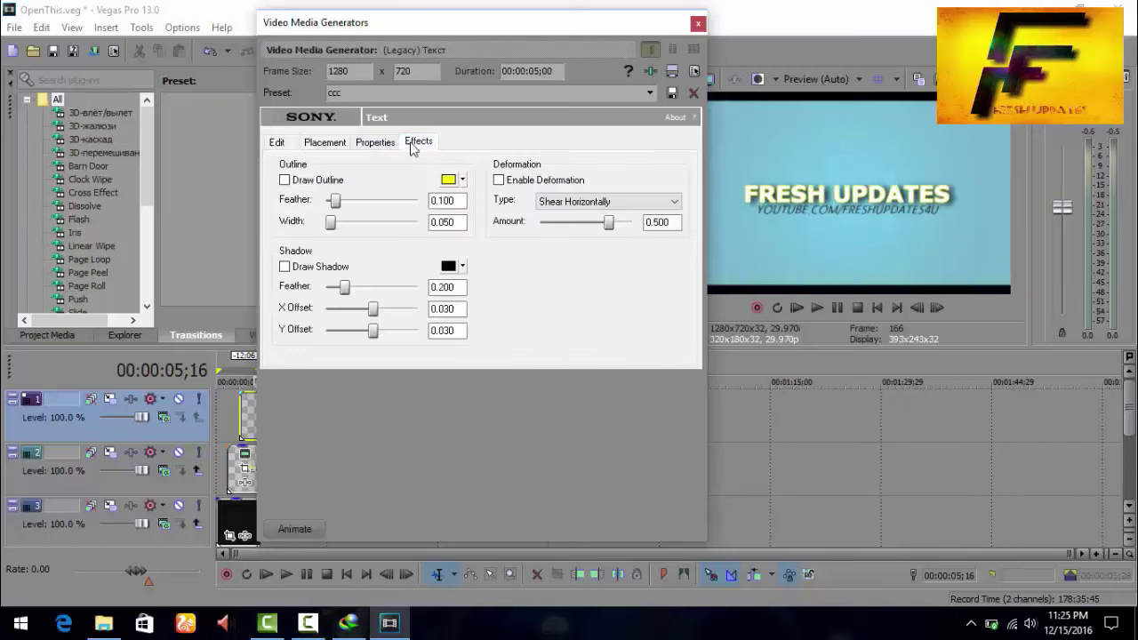
pyautogui.moveTo(338, 203)
pyautogui.mouseDown()
pyautogui.moveTo(347, 207)
pyautogui.moveTo(331, 204)
pyautogui.mouseUp()
pyautogui.click(461, 180)
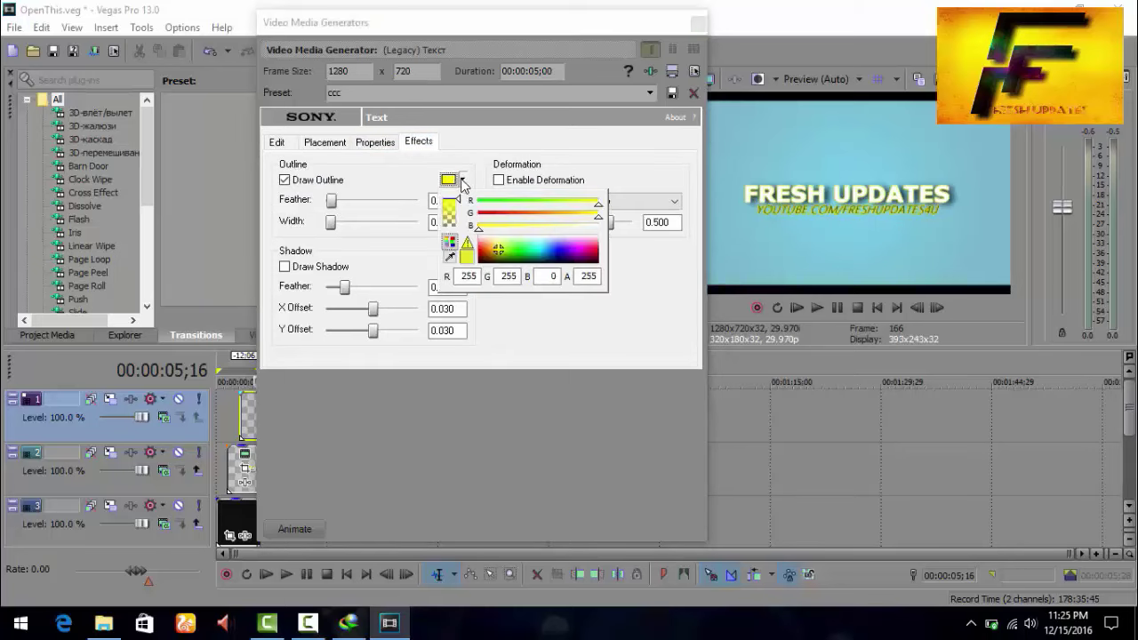
pyautogui.moveTo(486, 252); pyautogui.dragTo(570, 261)
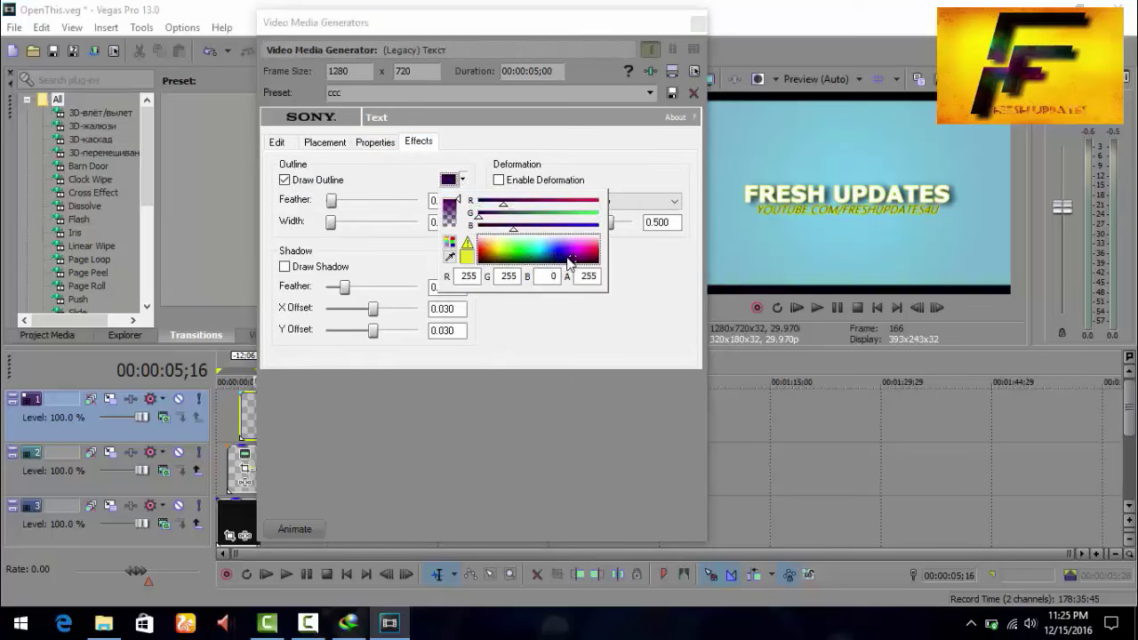
pyautogui.click(336, 208)
# Set the green component of the channel address's text color to 28, check its placement and close the text generator.
pyautogui.hotkey('ctrl', 'shift', 'Tab')
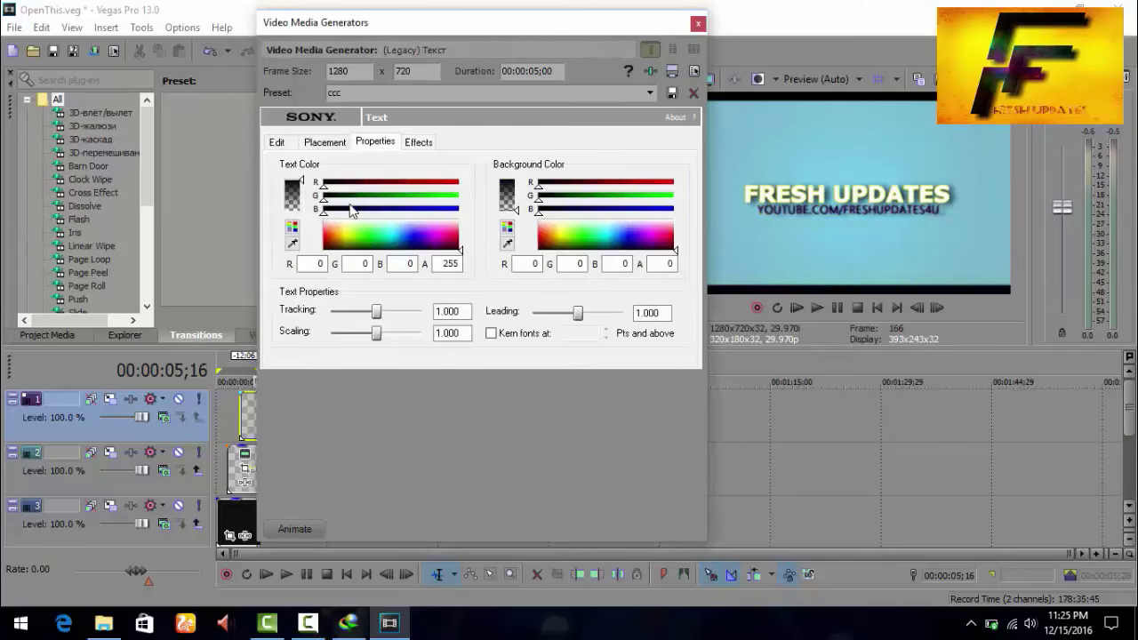
pyautogui.moveTo(324, 209); pyautogui.dragTo(343, 207)
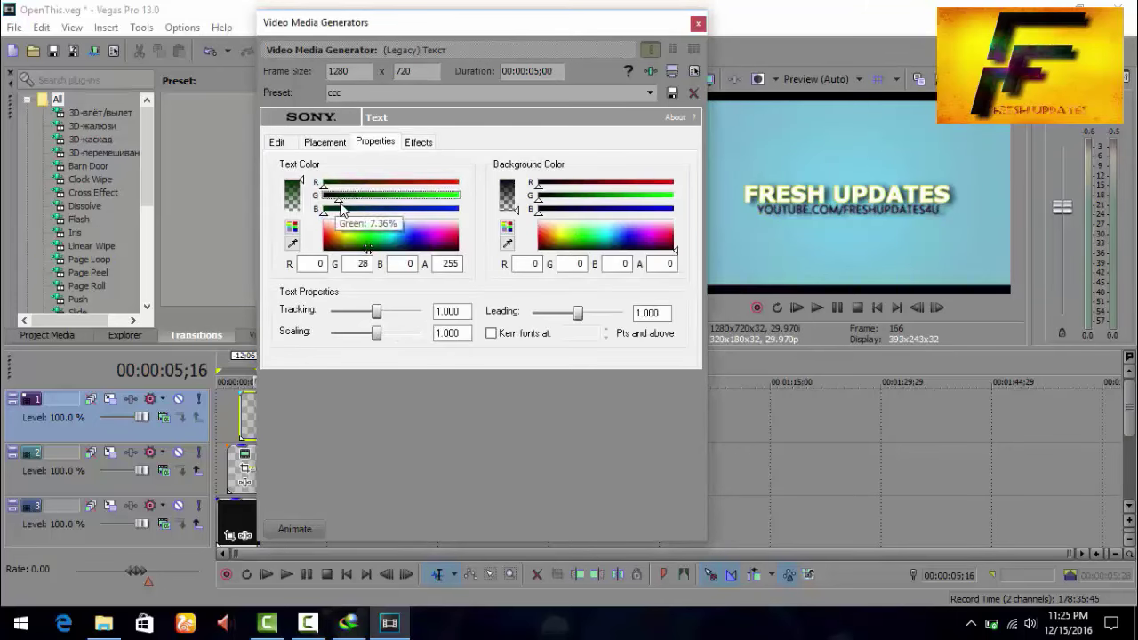
pyautogui.click(327, 143)
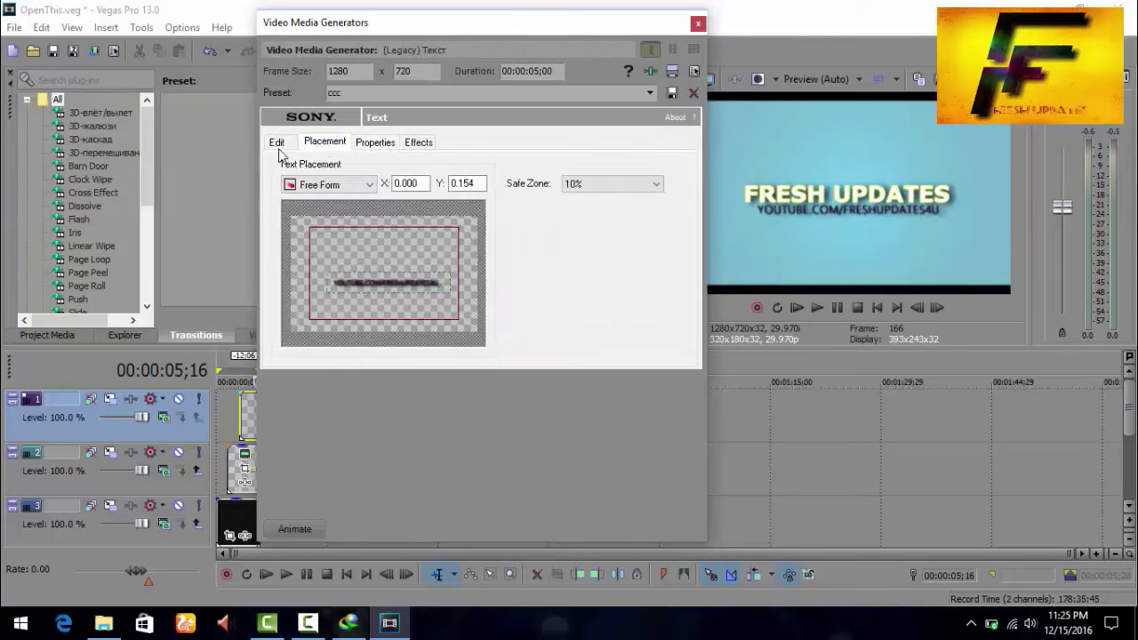
pyautogui.click(277, 144)
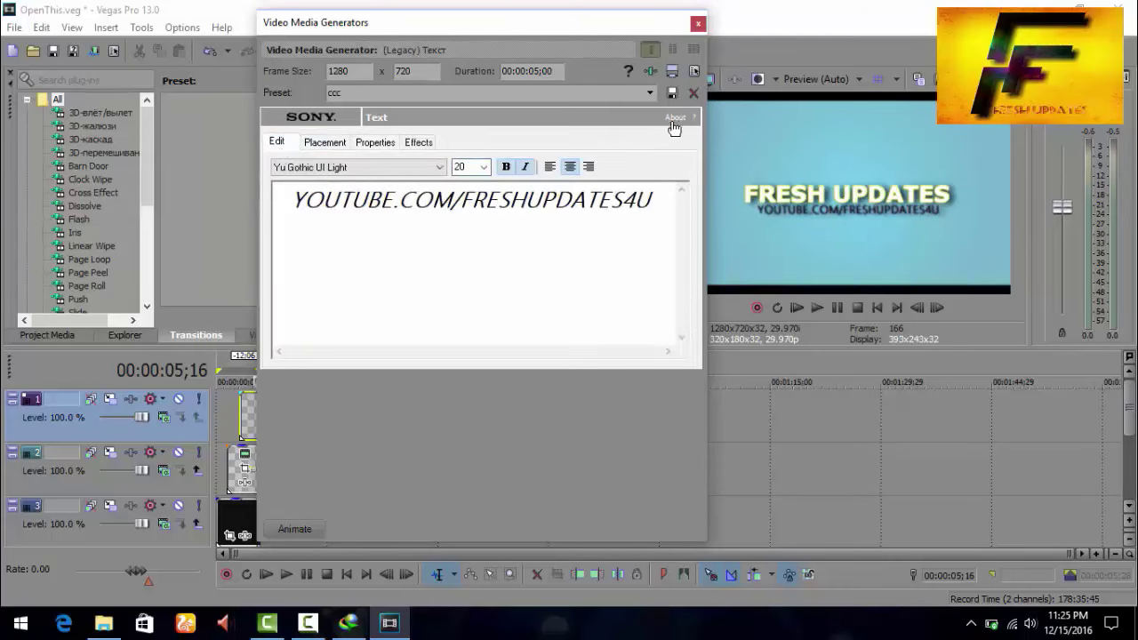
pyautogui.click(698, 23)
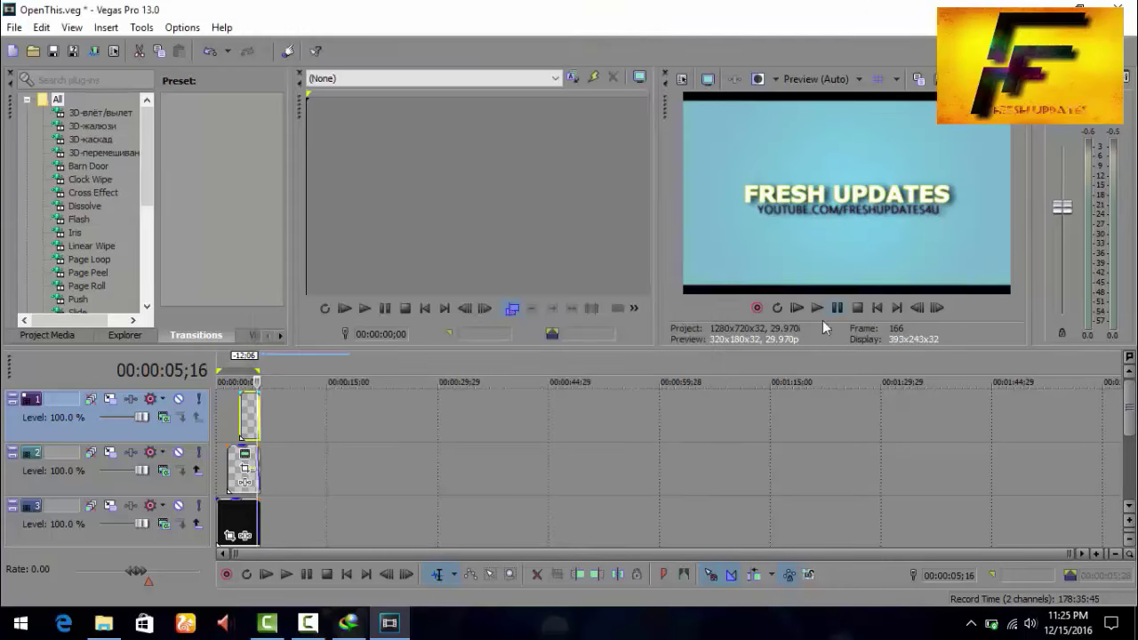
# Play the intro to preview both restyled texts and stop the playback.
pyautogui.click(856, 308)
pyautogui.click(817, 307)
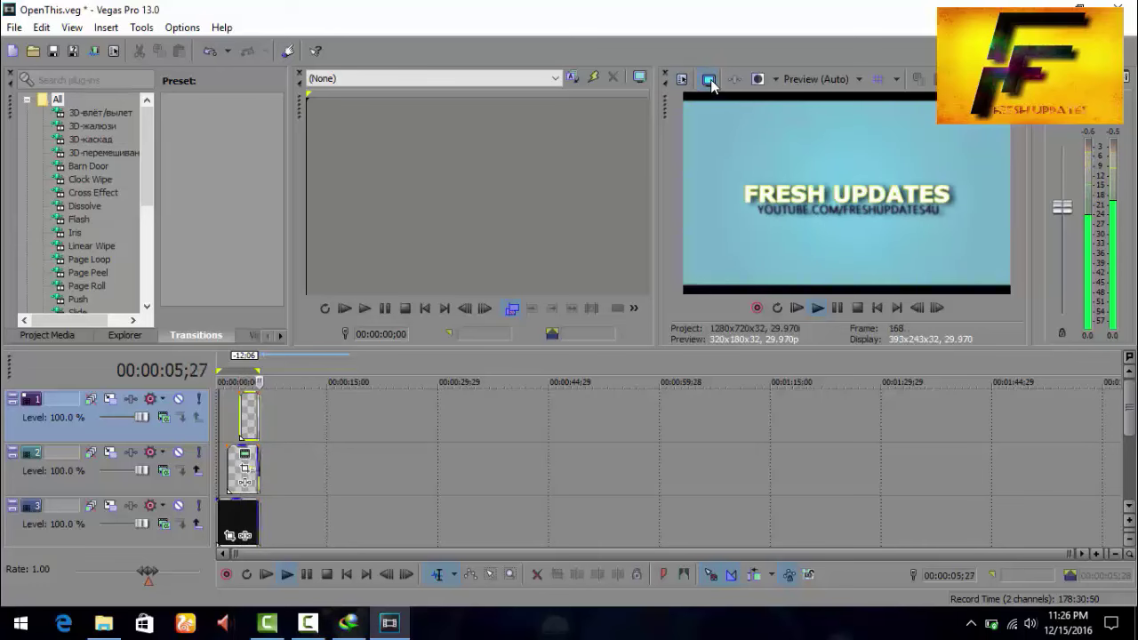
pyautogui.press('space')
pyautogui.click(860, 80)
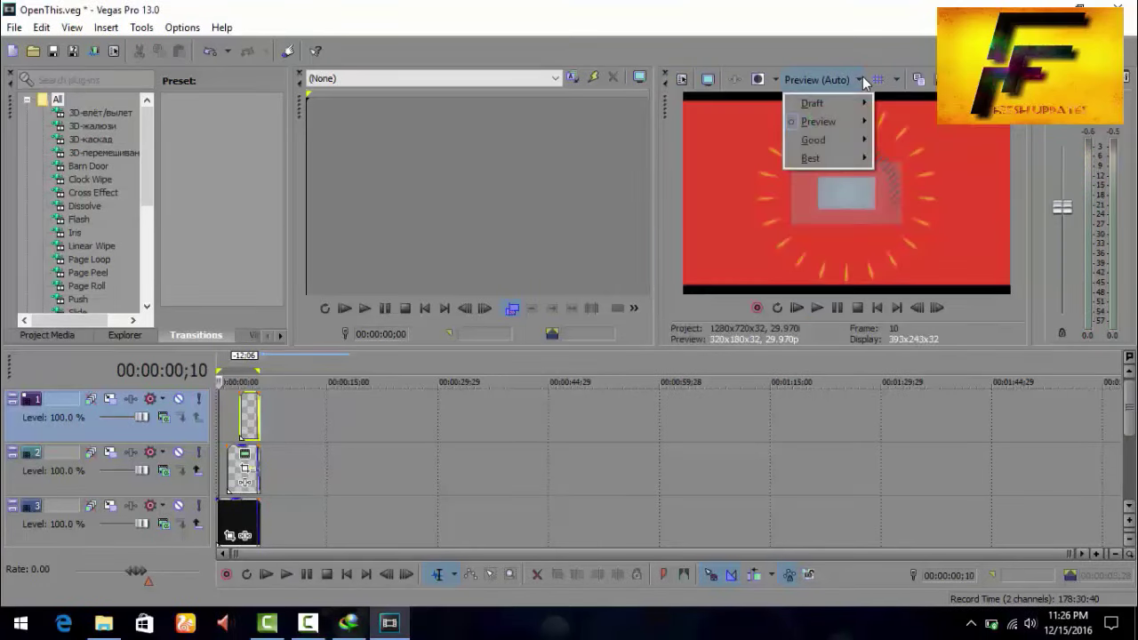
pyautogui.moveTo(858, 131)
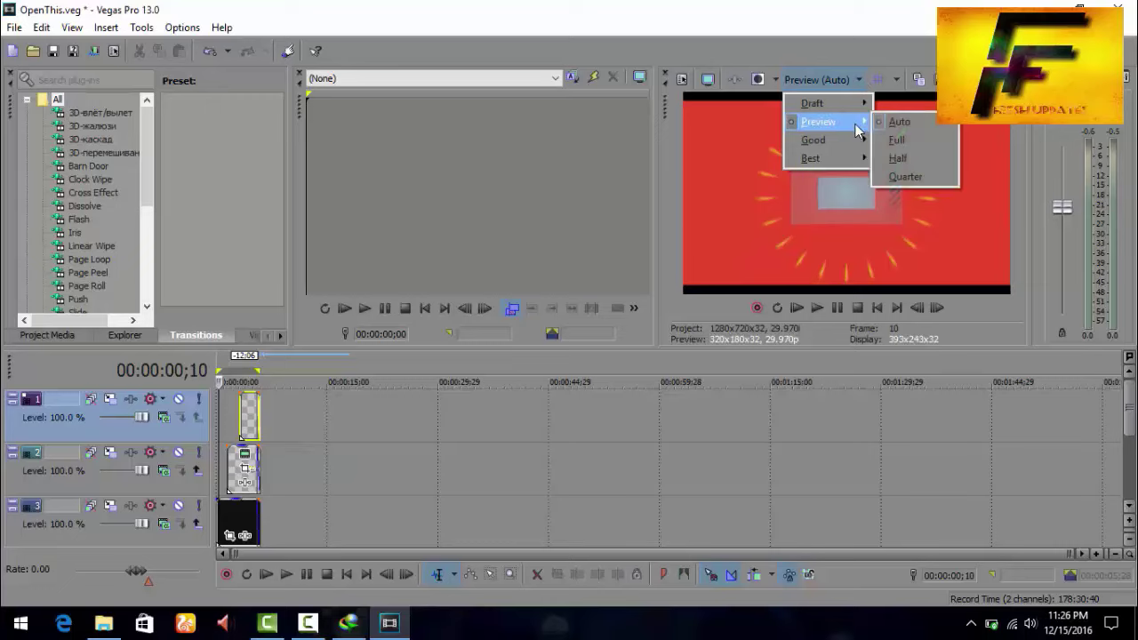
pyautogui.click(42, 27)
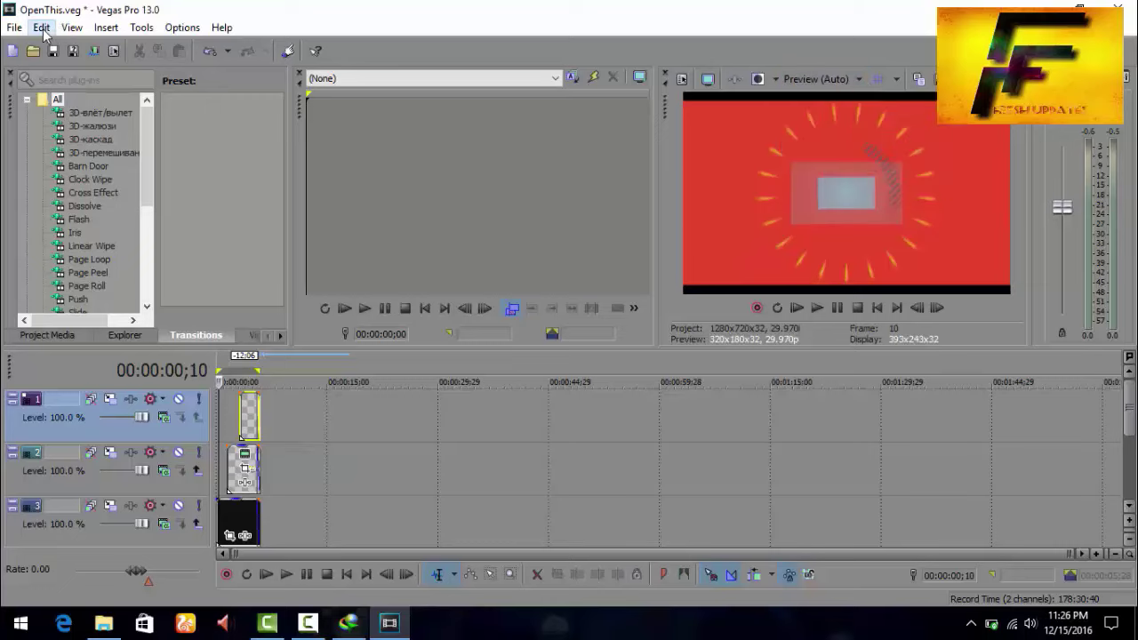
pyautogui.click(15, 27)
pyautogui.click(48, 137)
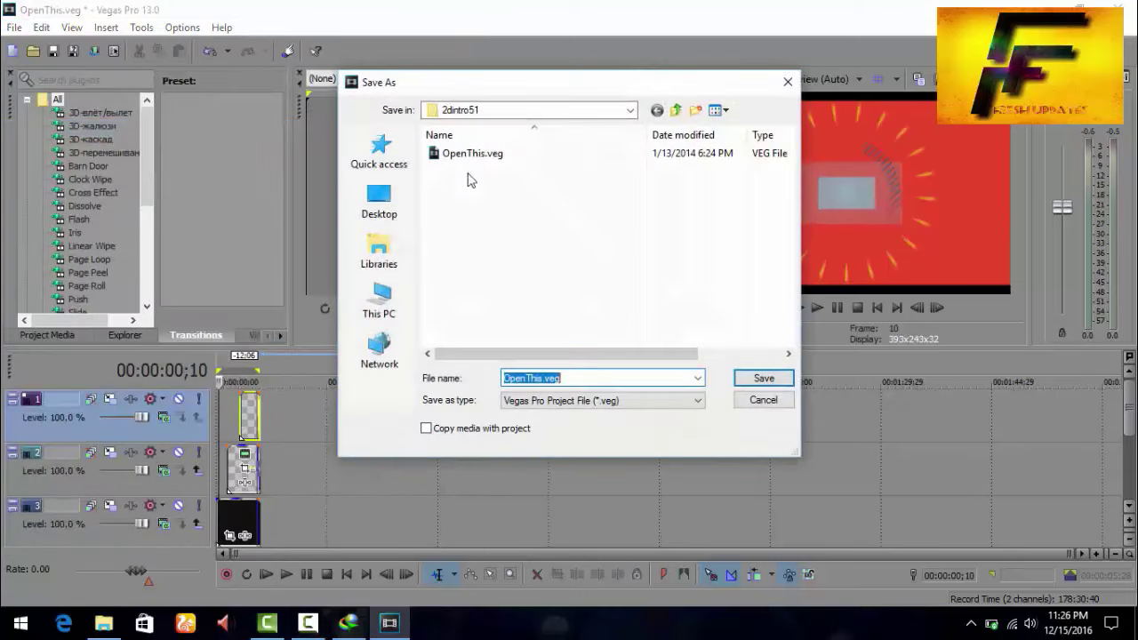
pyautogui.click(771, 401)
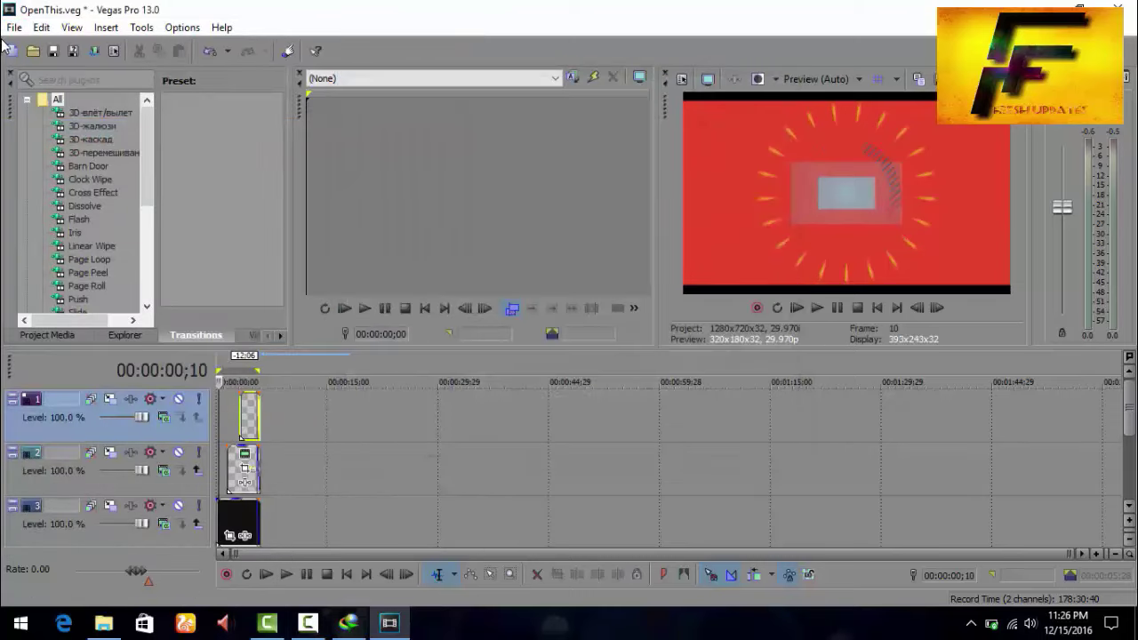
# Open the render settings and set the output file to new intro.wmv on the Desktop.
pyautogui.click(15, 27)
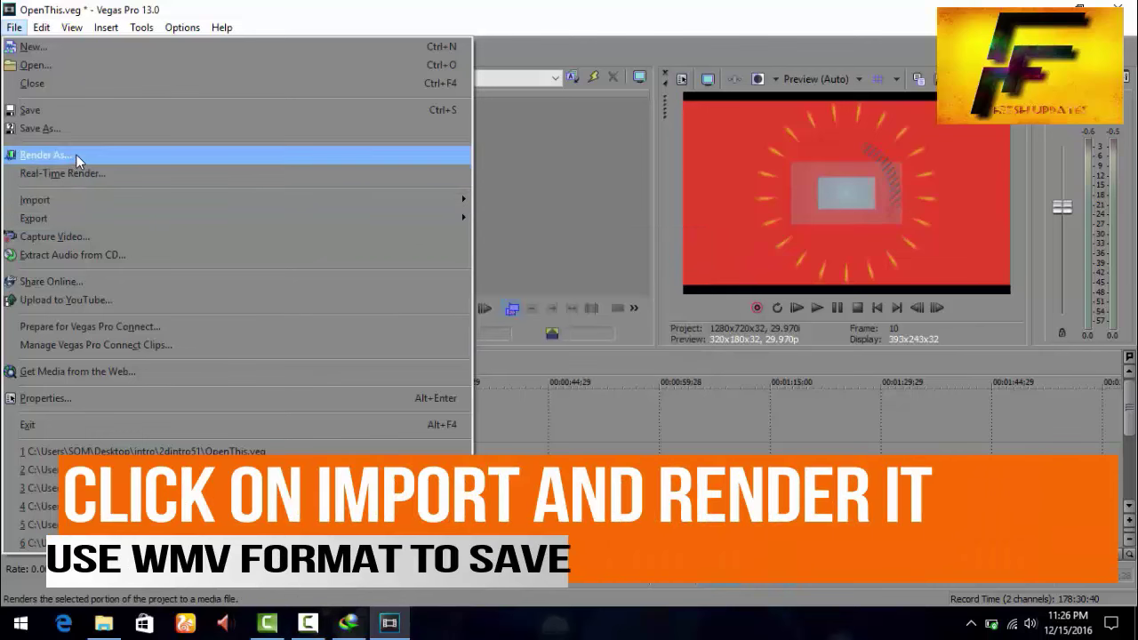
pyautogui.click(75, 155)
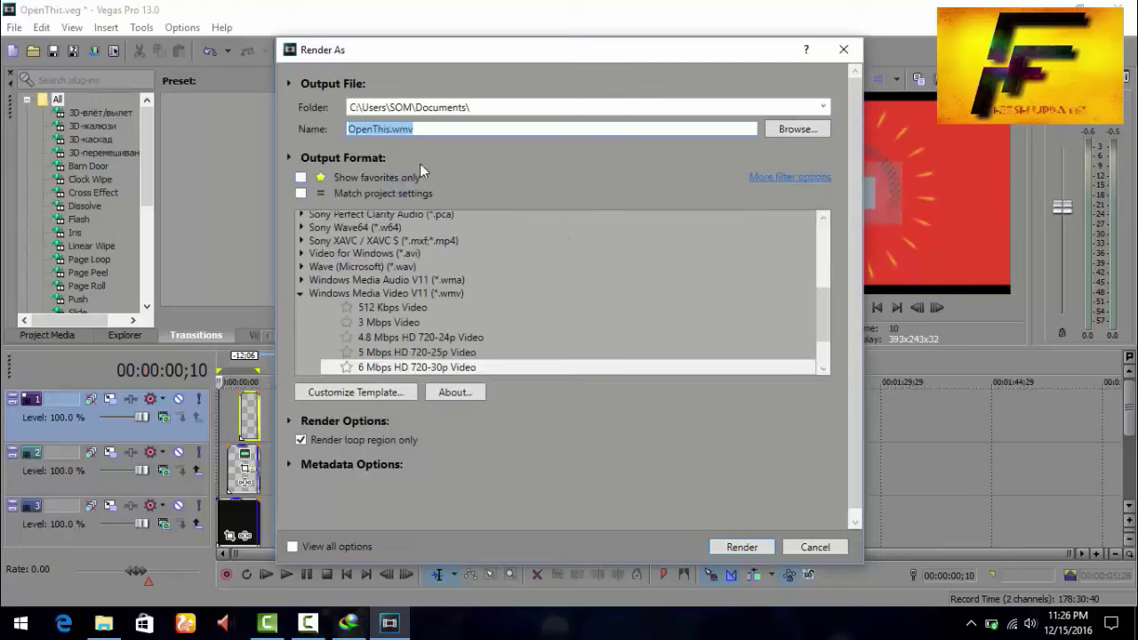
pyautogui.click(798, 128)
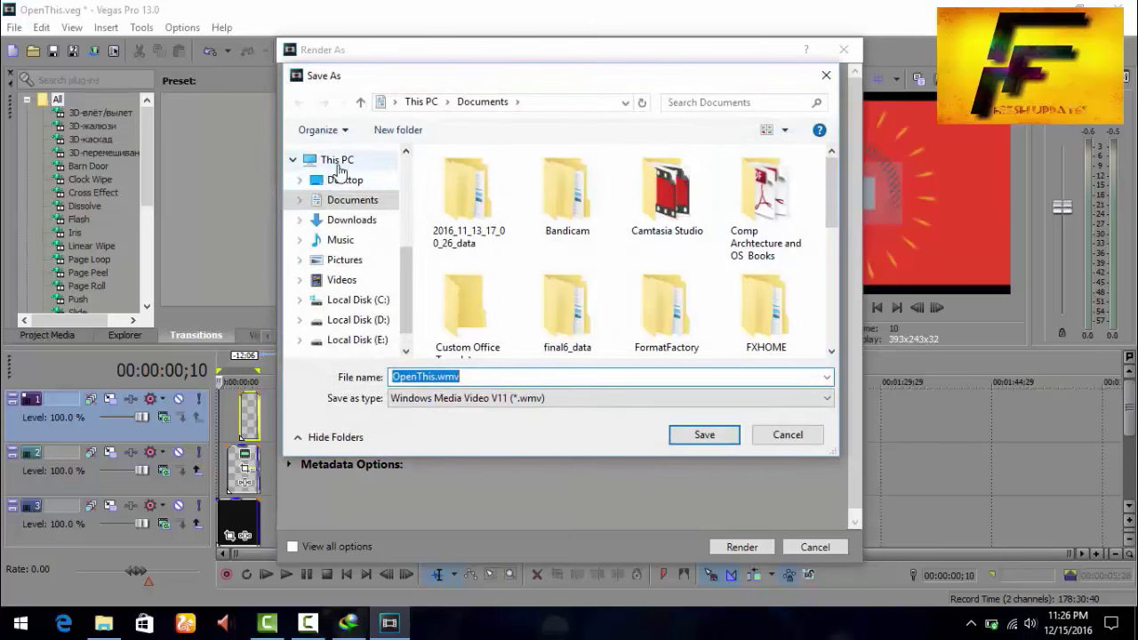
pyautogui.click(342, 179)
pyautogui.click(435, 374)
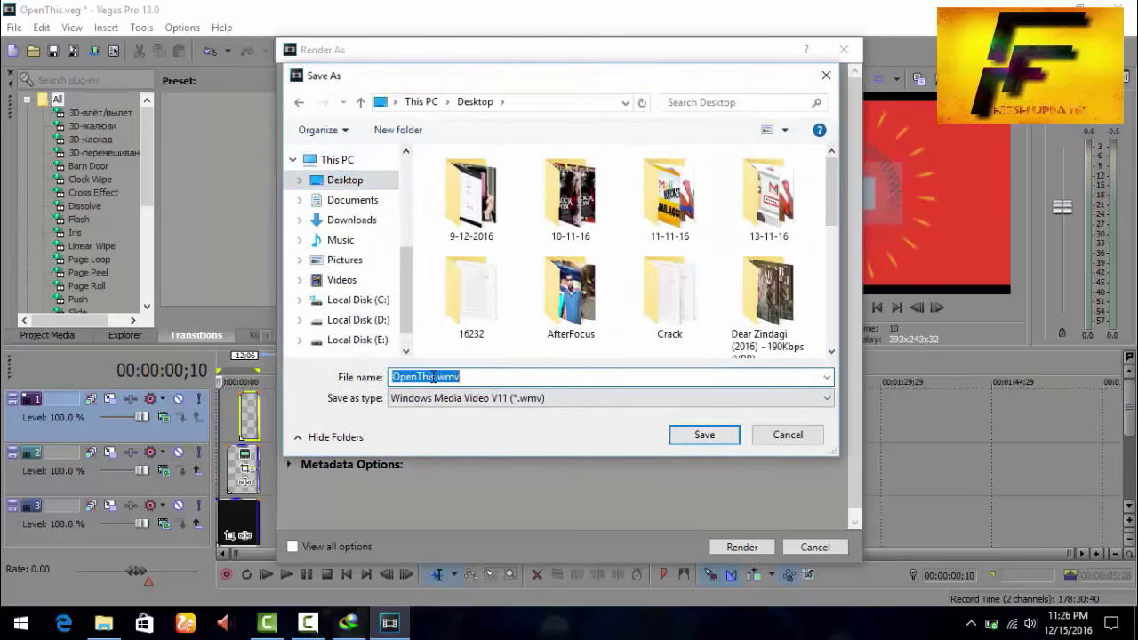
pyautogui.click(433, 376)
pyautogui.moveTo(435, 377); pyautogui.dragTo(372, 370)
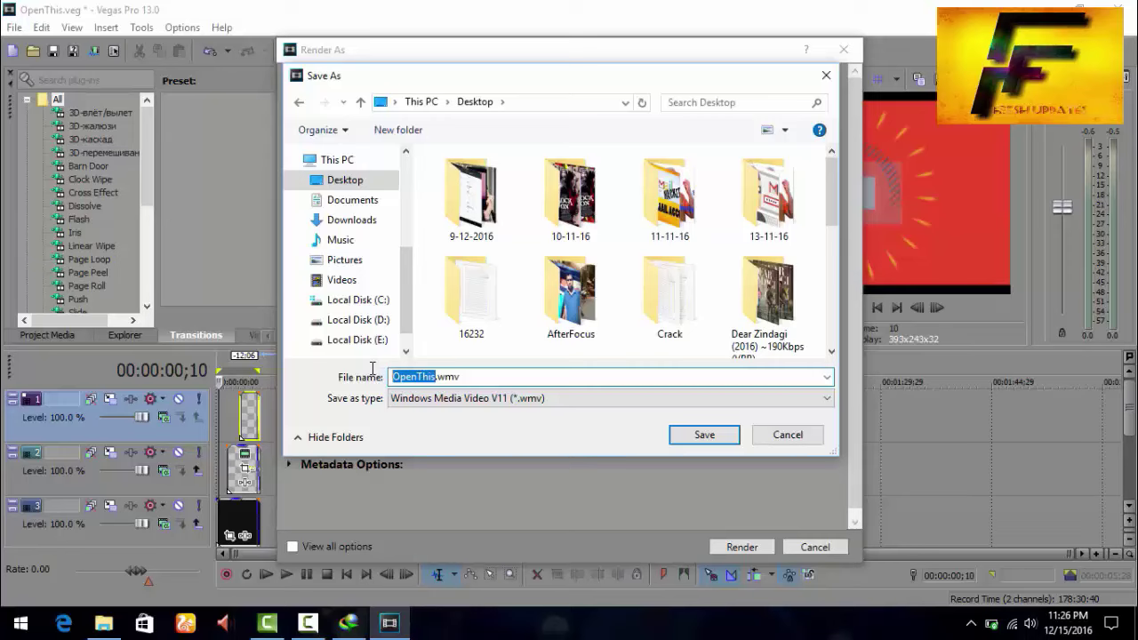
pyautogui.write('new intro')
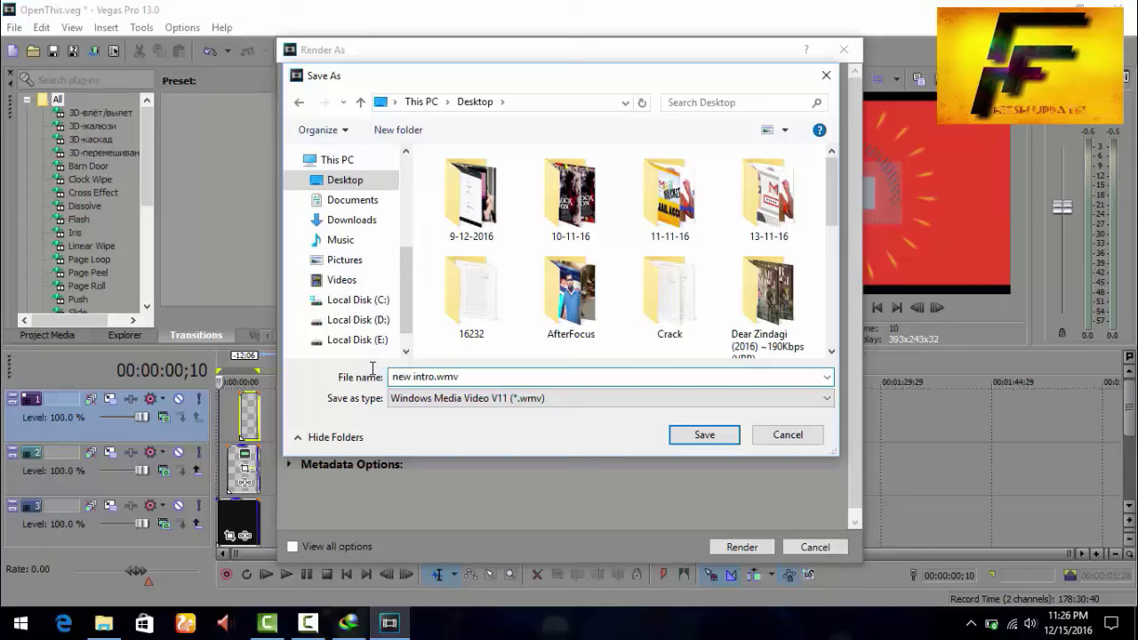
pyautogui.press('Return')
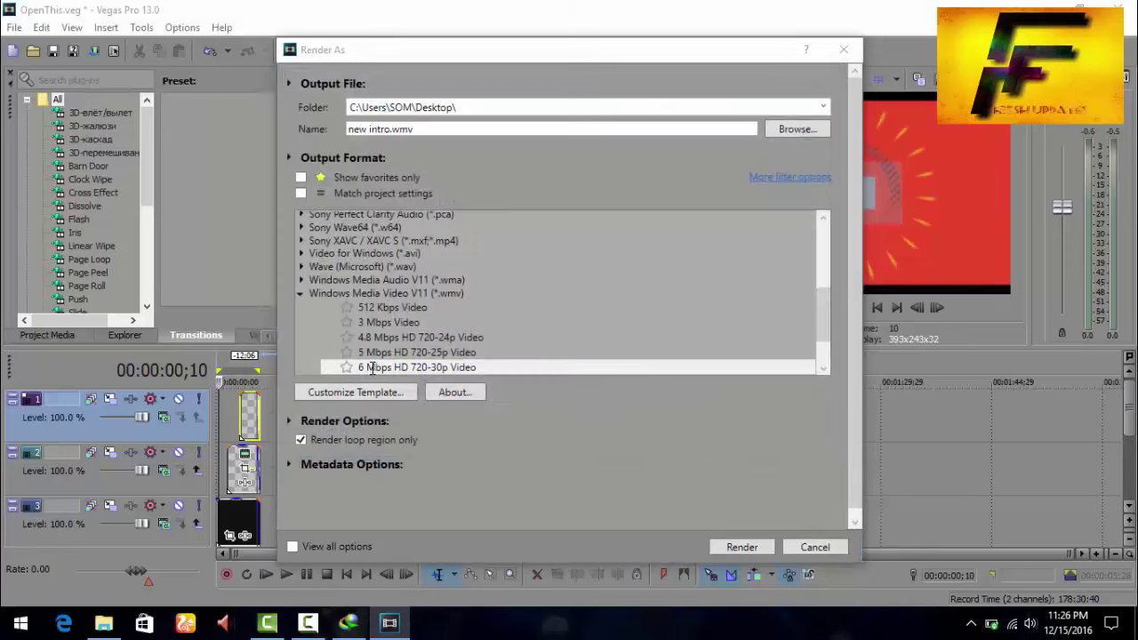
pyautogui.hotkey('alt', 'b')
pyautogui.click(791, 436)
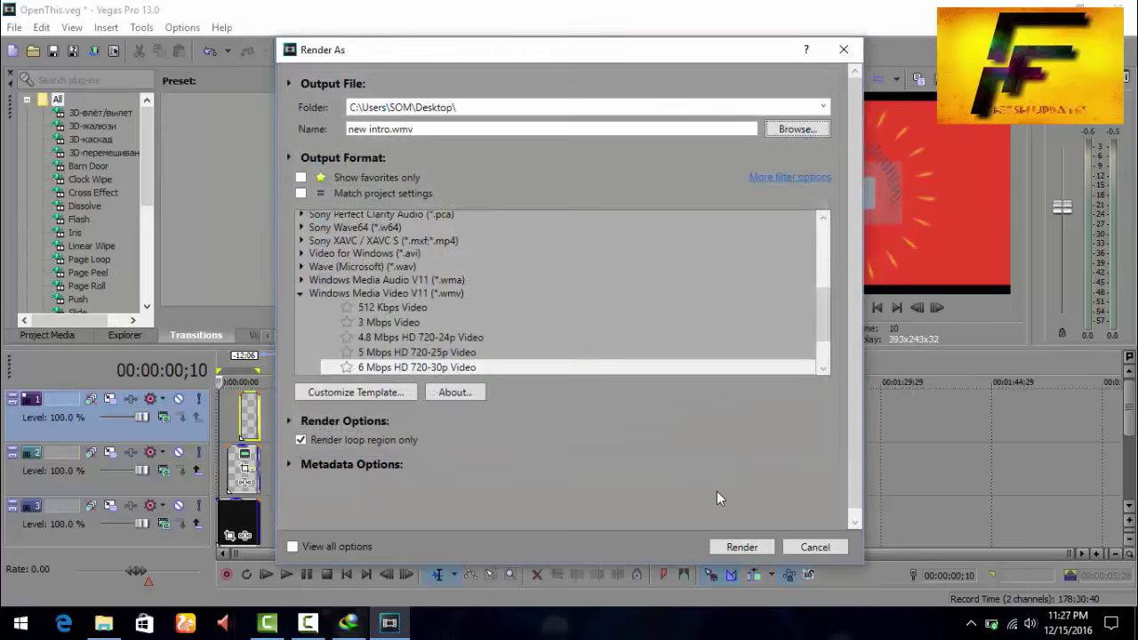
# Render the intro with the 6 Mbps HD 720-30p Video template and play the finished file in full screen.
pyautogui.click(742, 547)
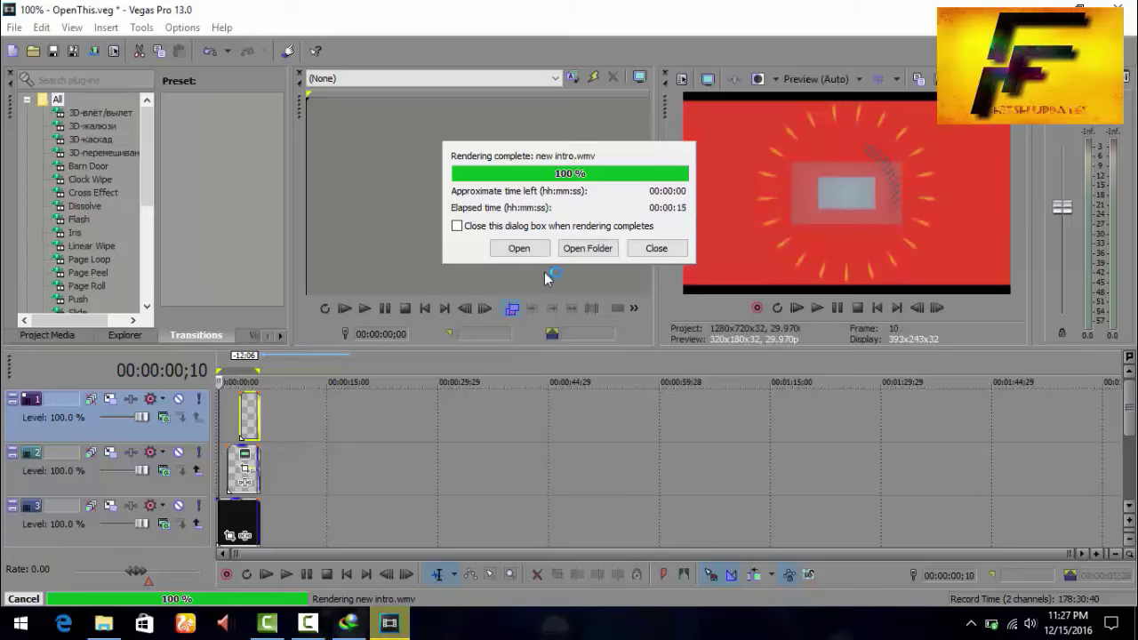
pyautogui.click(525, 250)
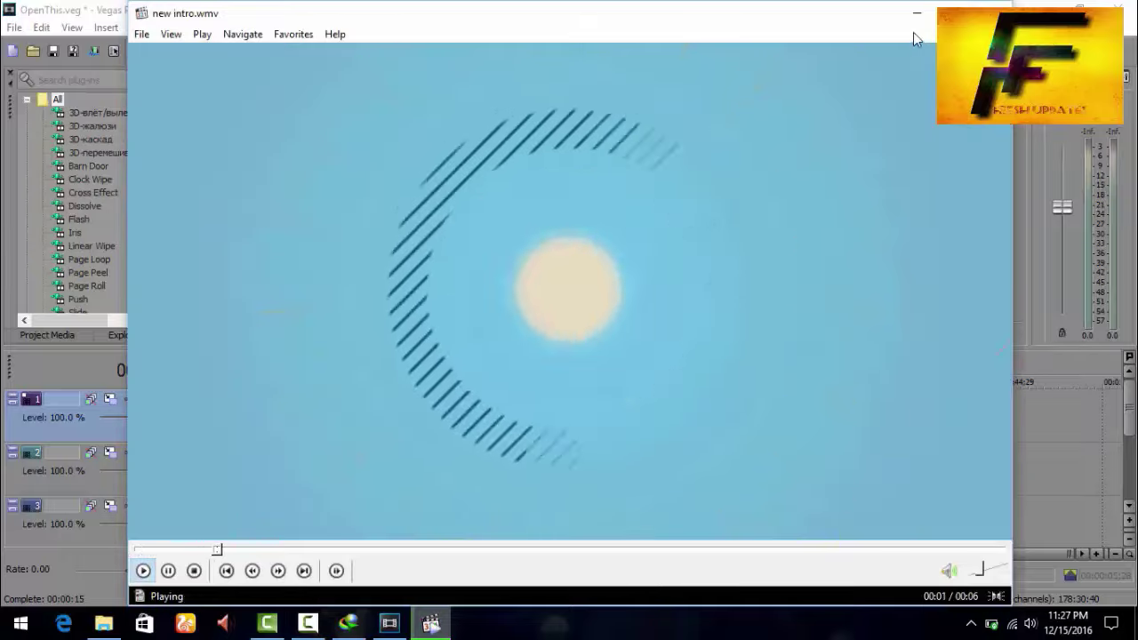
pyautogui.click(955, 13)
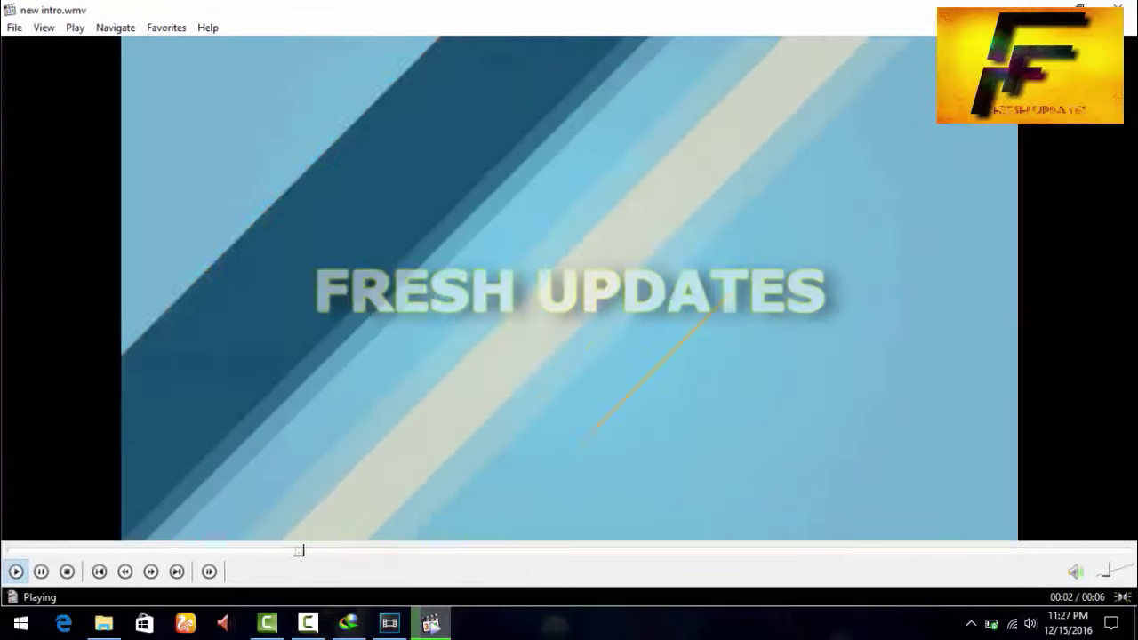
pyautogui.doubleClick(943, 259)
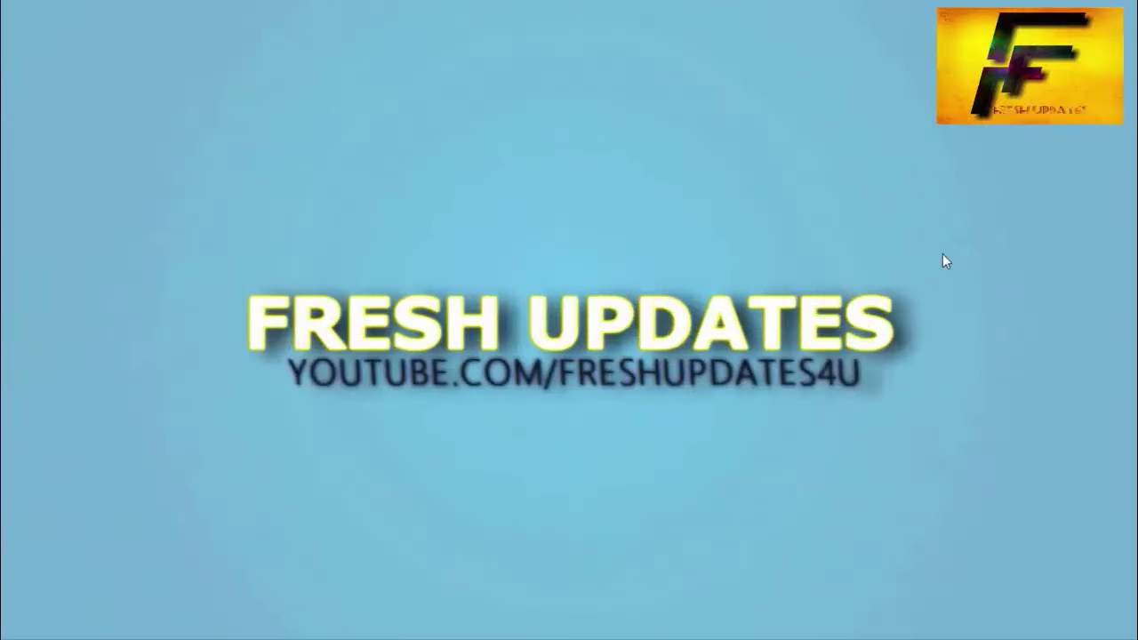